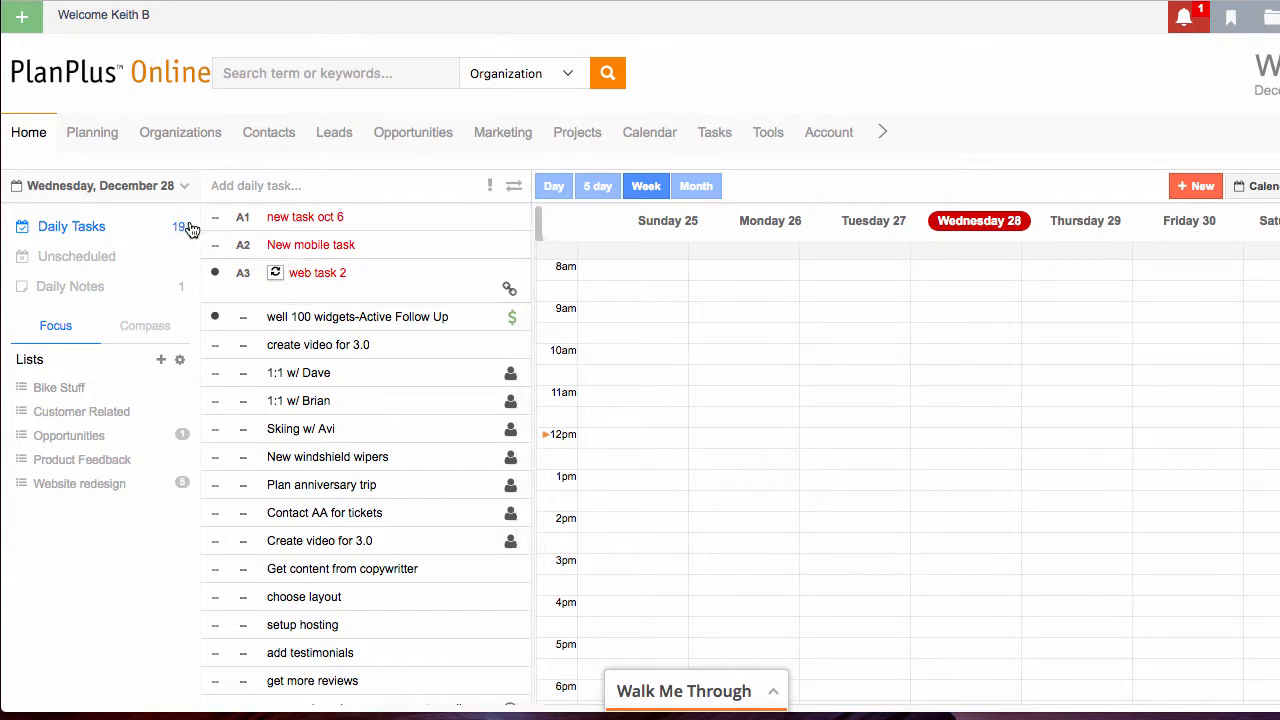
Step: Look at the month calendar for choosing a date, and add the daily tasks "new taks" and "new task 2"
{"action": "left_click", "coordinate": [110, 187]}
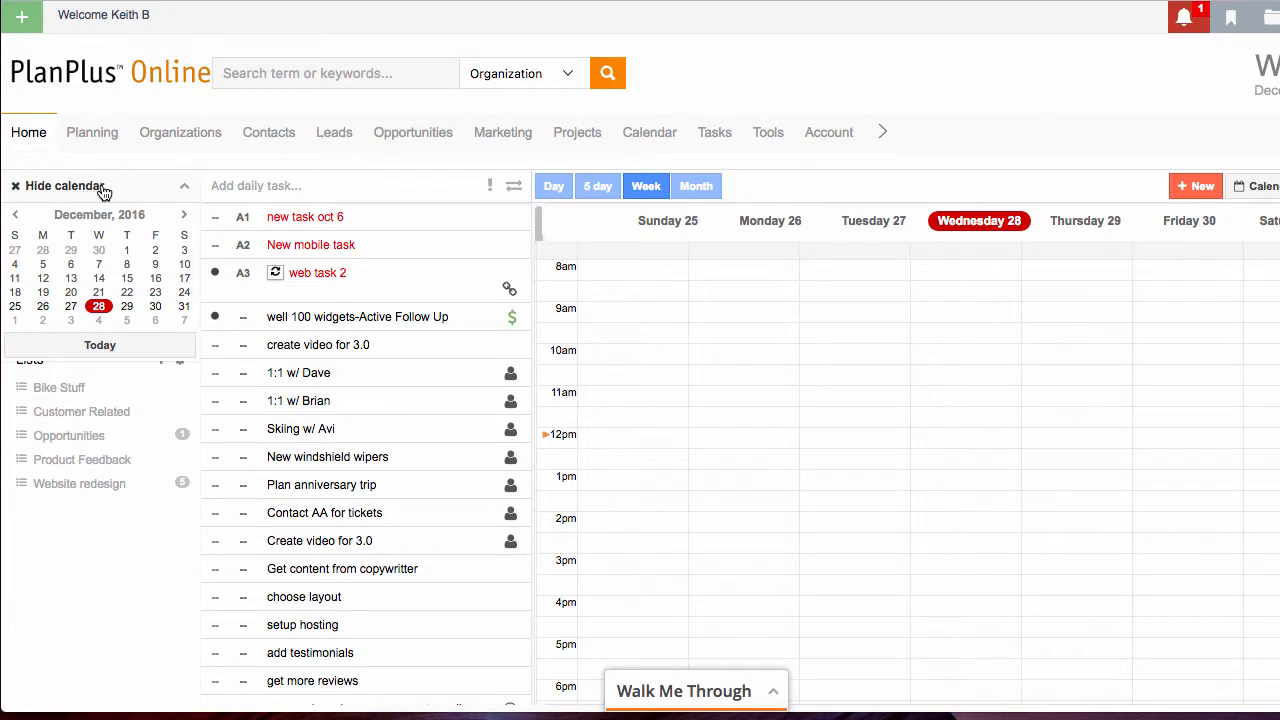
{"action": "left_click", "coordinate": [103, 188]}
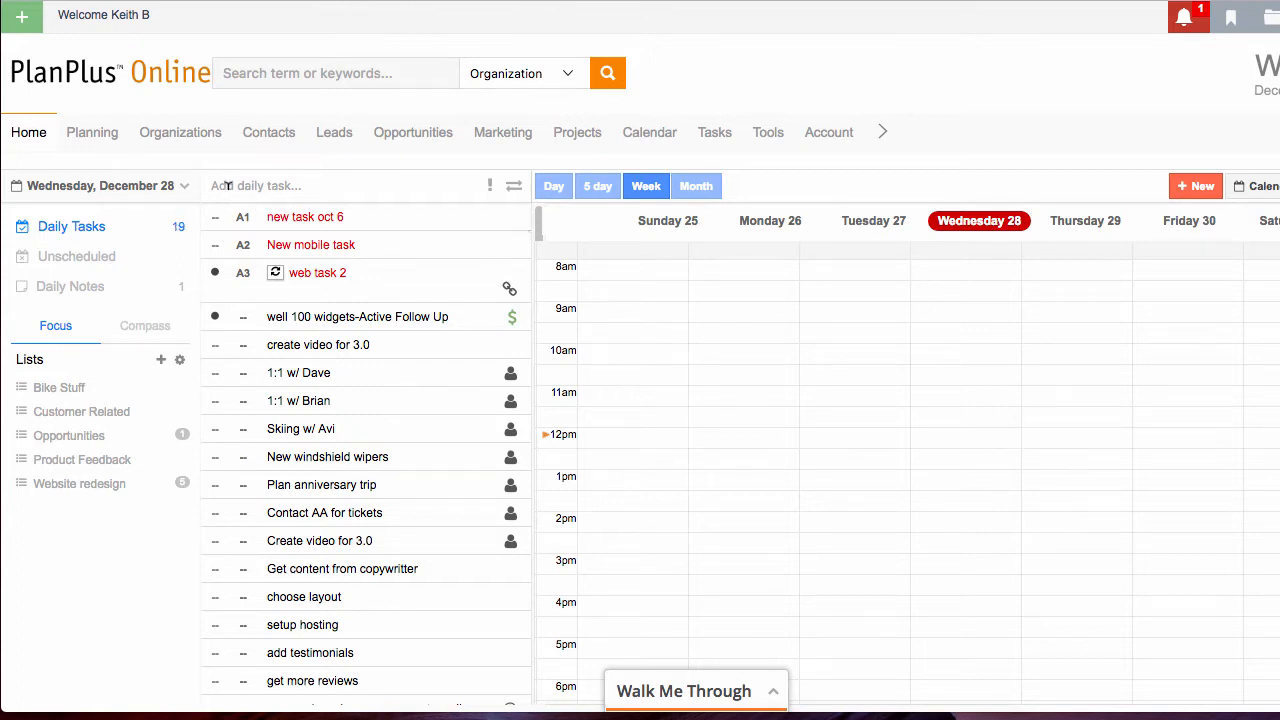
{"action": "left_click", "coordinate": [228, 185]}
{"action": "type", "text": "new"}
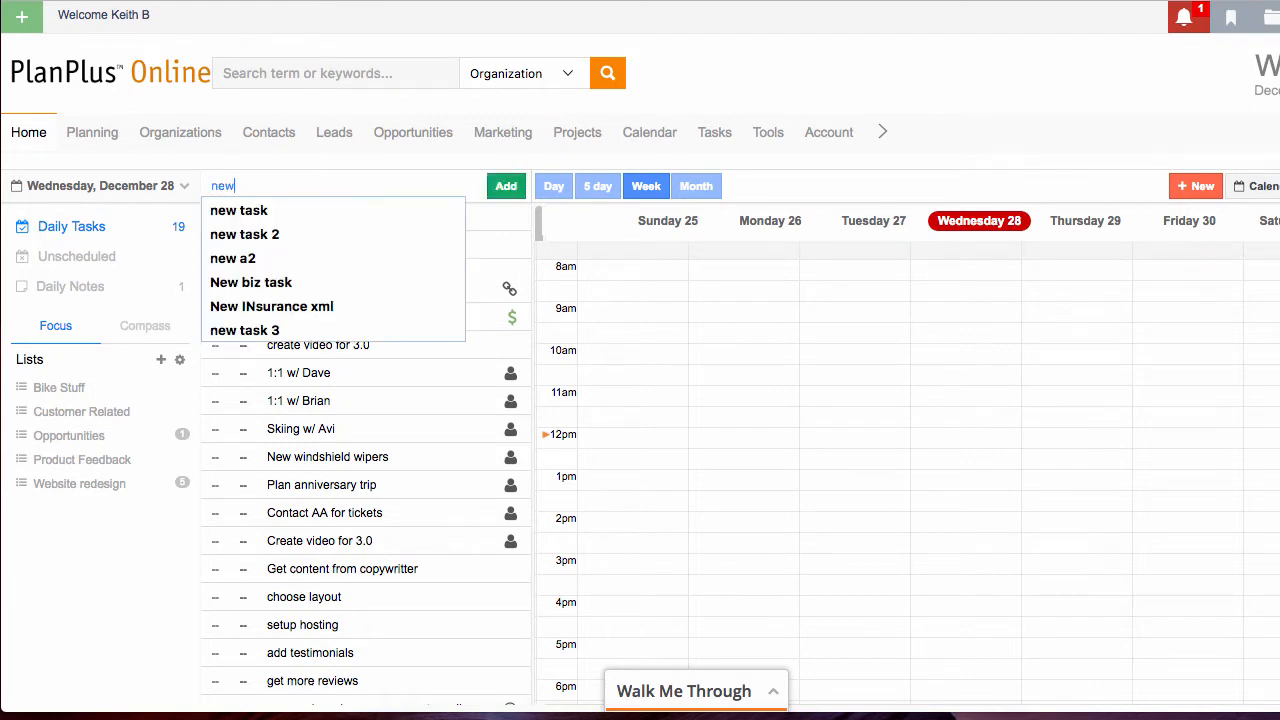
{"action": "type", "text": " tasks"}
{"action": "key", "text": "Return"}
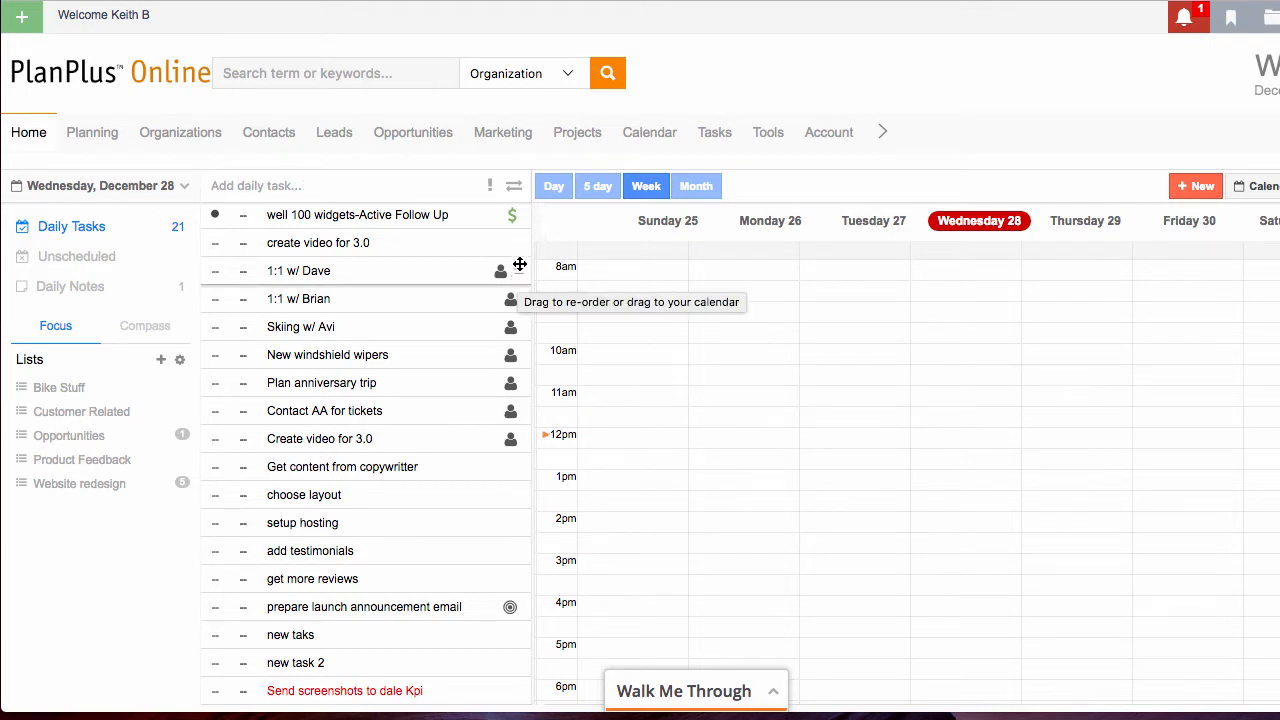
Step: Show the Compass roles and goals, and look at the entry form for a new role without adding one
{"action": "left_click", "coordinate": [164, 337]}
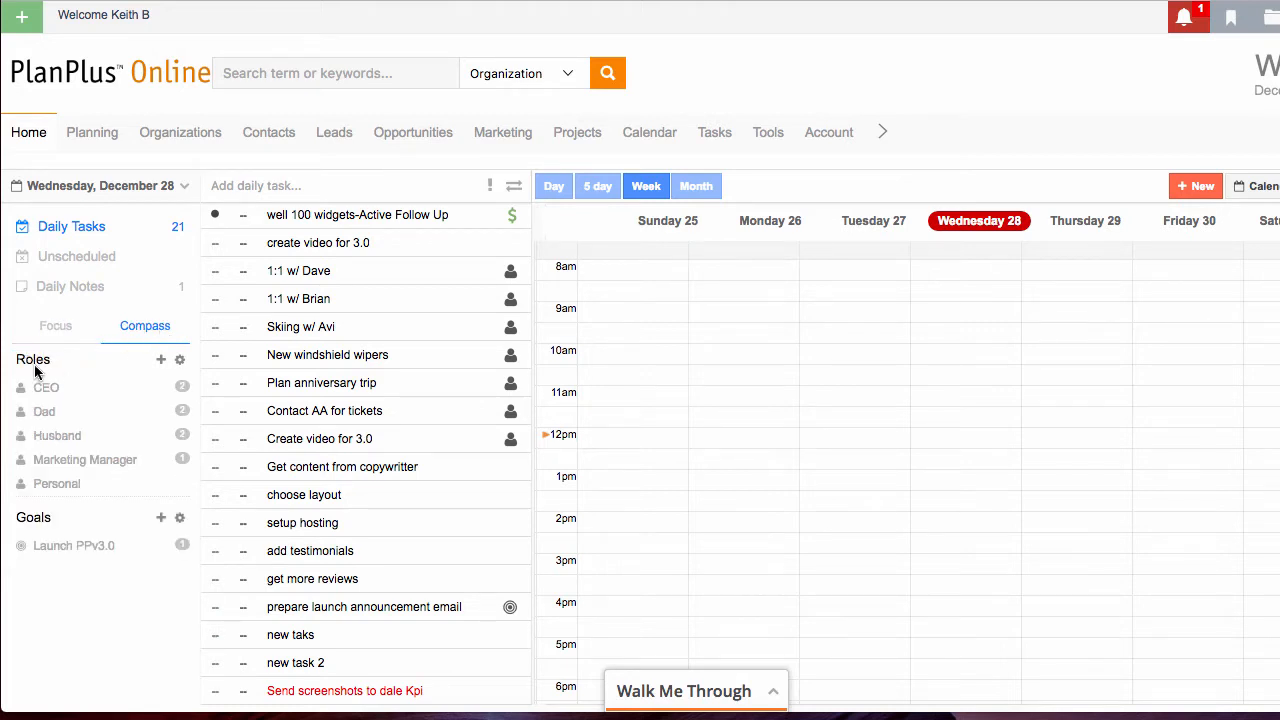
{"action": "left_click", "coordinate": [161, 362]}
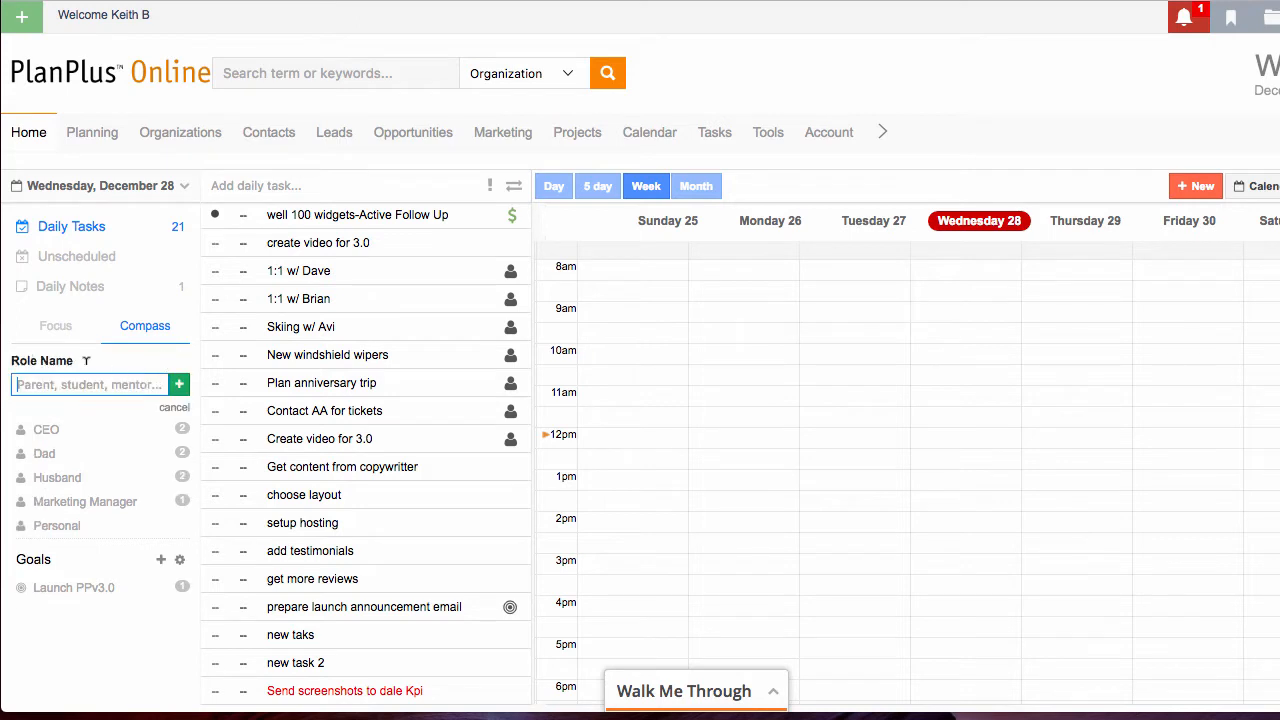
{"action": "left_click", "coordinate": [174, 410]}
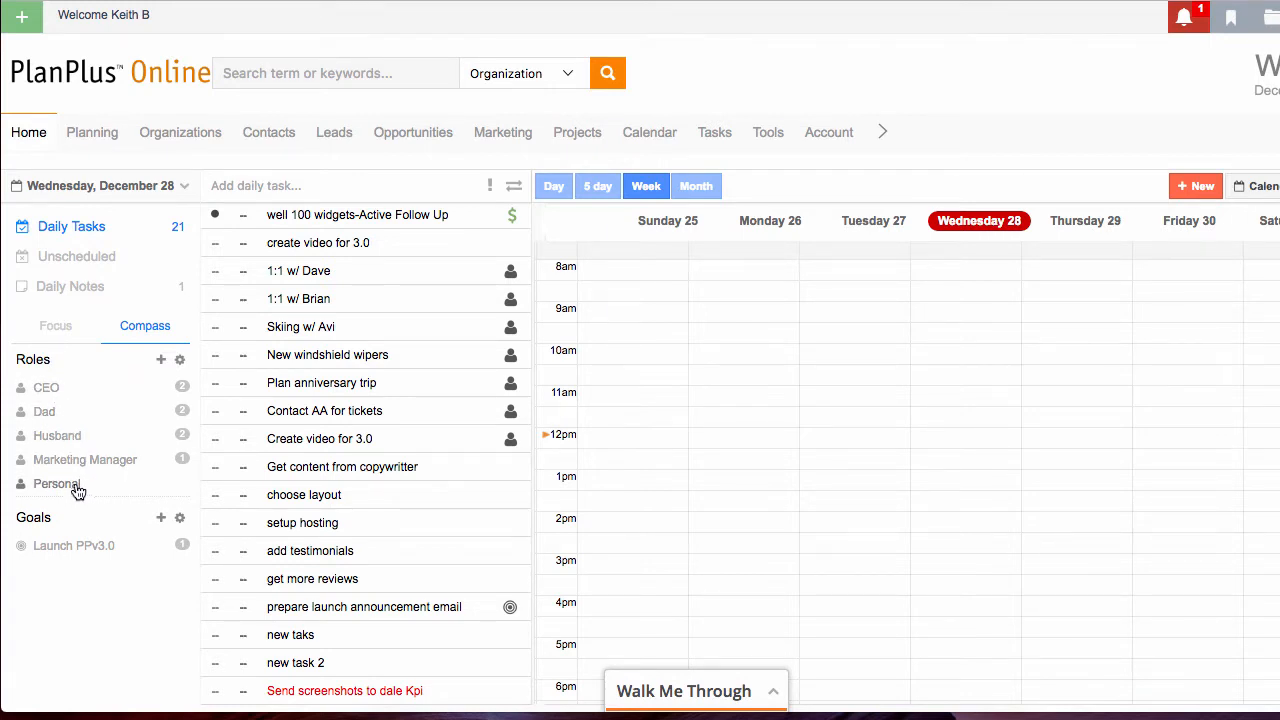
Step: View the daily and unscheduled tasks for the CEO role, and return to the full daily task list
{"action": "left_click", "coordinate": [47, 388]}
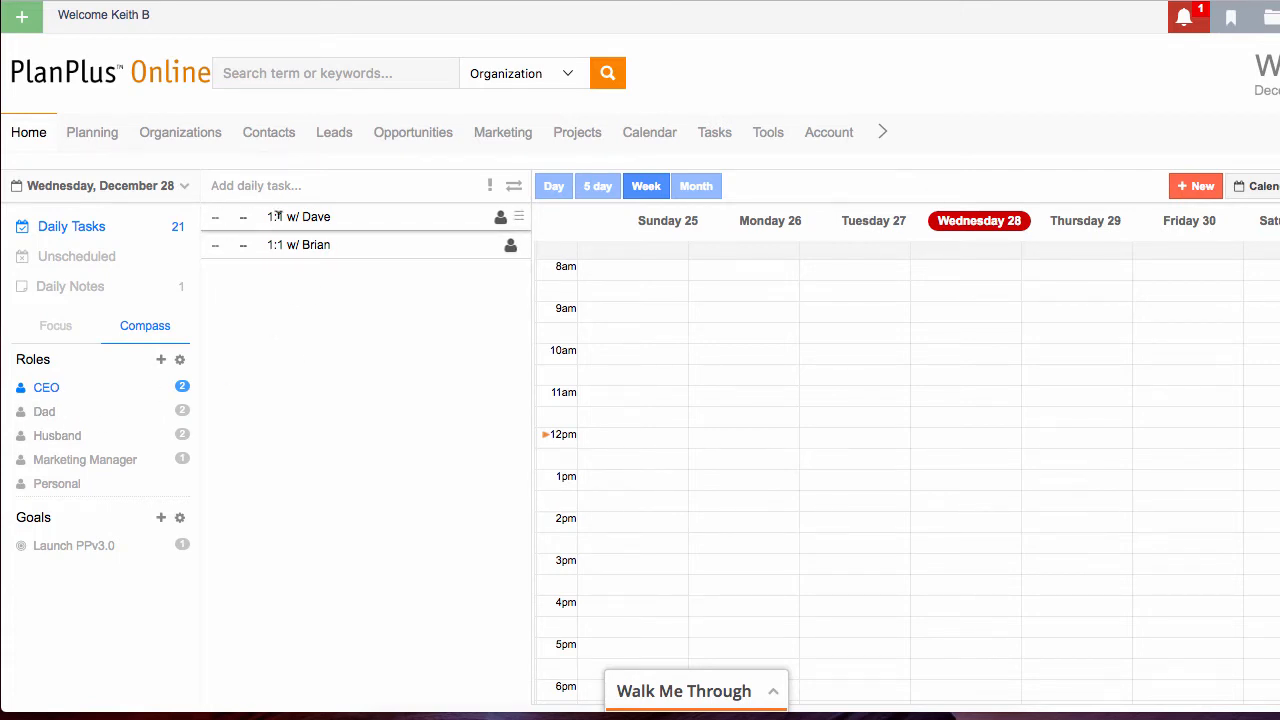
{"action": "left_click", "coordinate": [78, 257]}
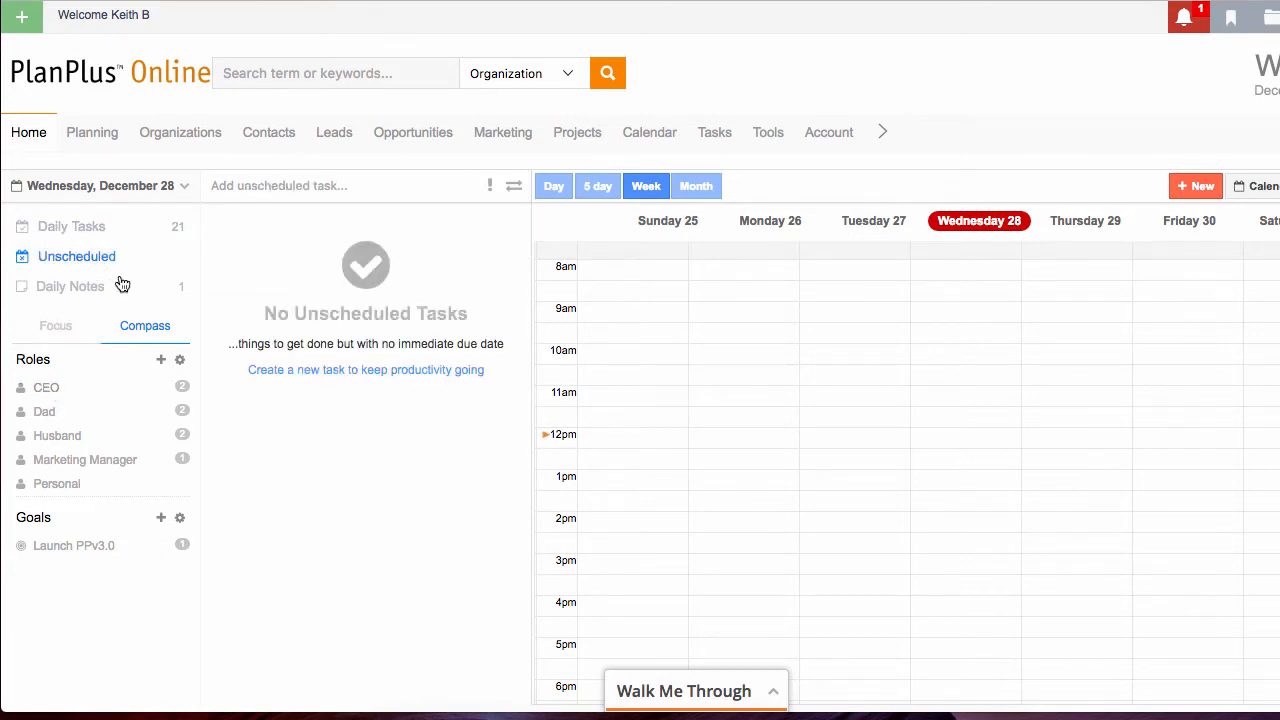
{"action": "left_click", "coordinate": [57, 396]}
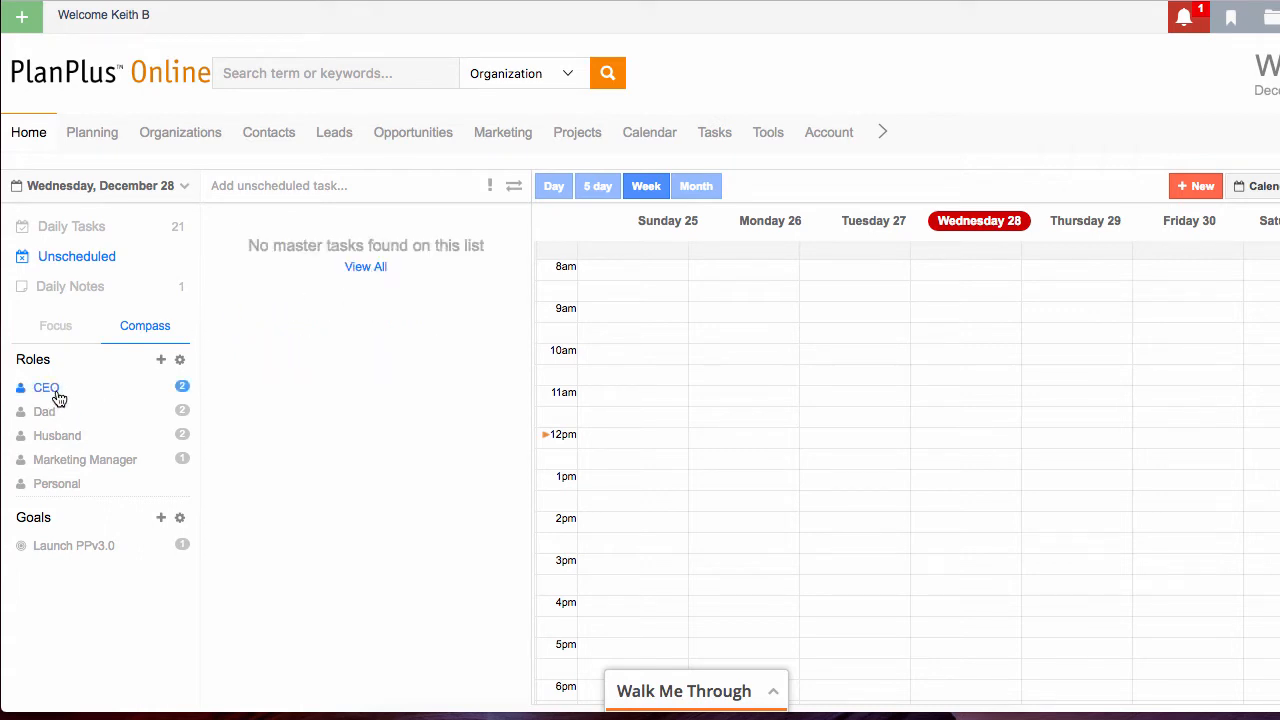
{"action": "left_click", "coordinate": [76, 226]}
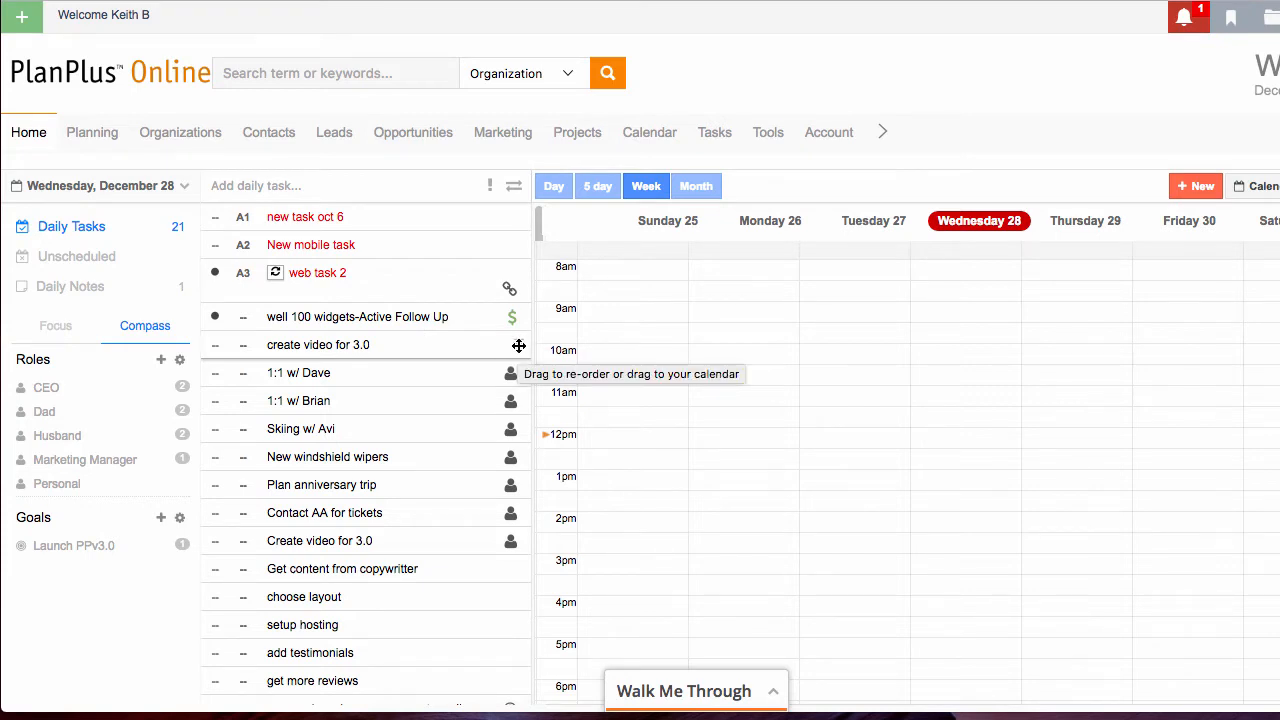
Step: Schedule "create video for 3.0" on Monday 26 from 10:30am to 1:30pm and assign the task to the Marketing Manager role
{"action": "left_click_drag", "start_coordinate": [519, 345], "coordinate": [696, 381]}
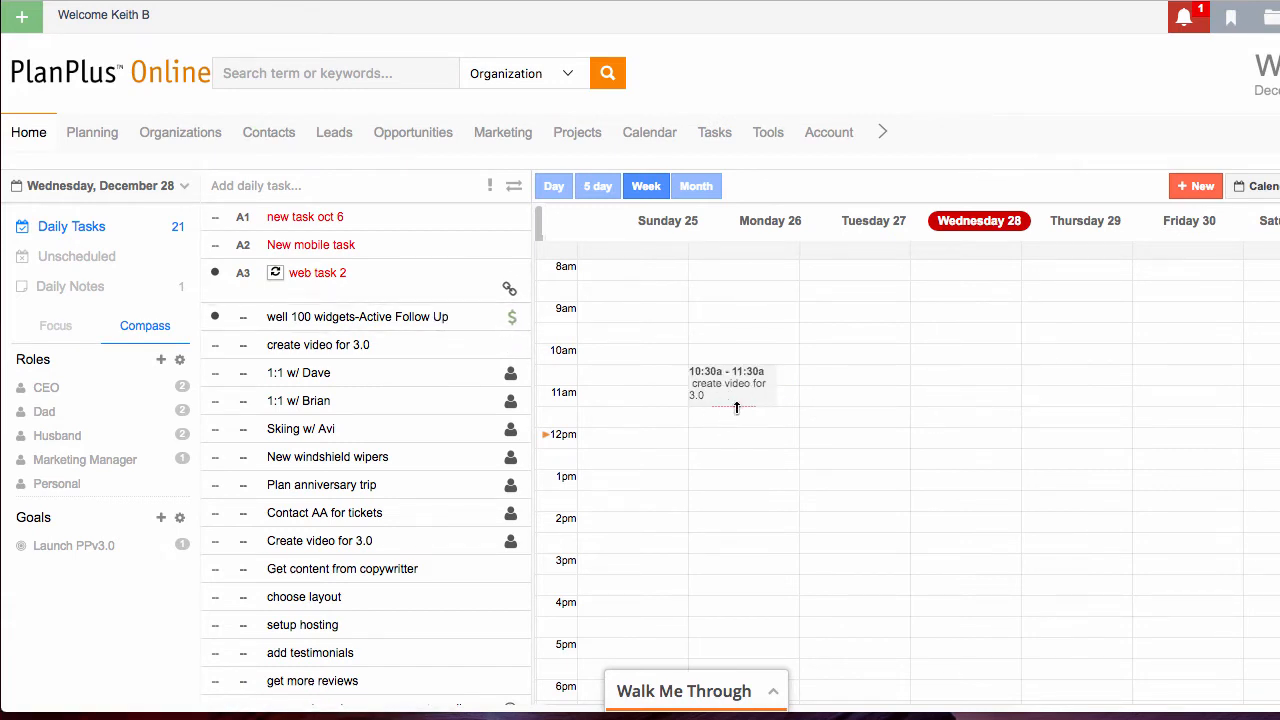
{"action": "left_click_drag", "start_coordinate": [736, 407], "coordinate": [733, 512]}
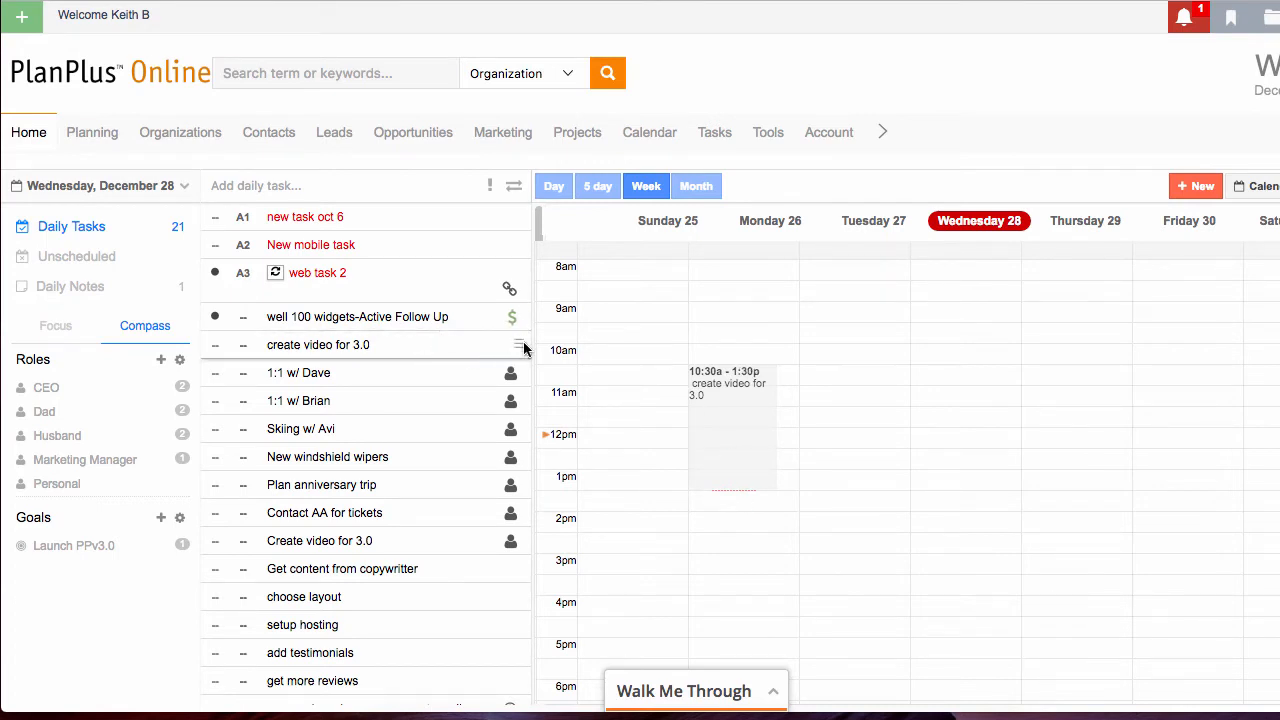
{"action": "left_click_drag", "start_coordinate": [518, 344], "coordinate": [178, 462]}
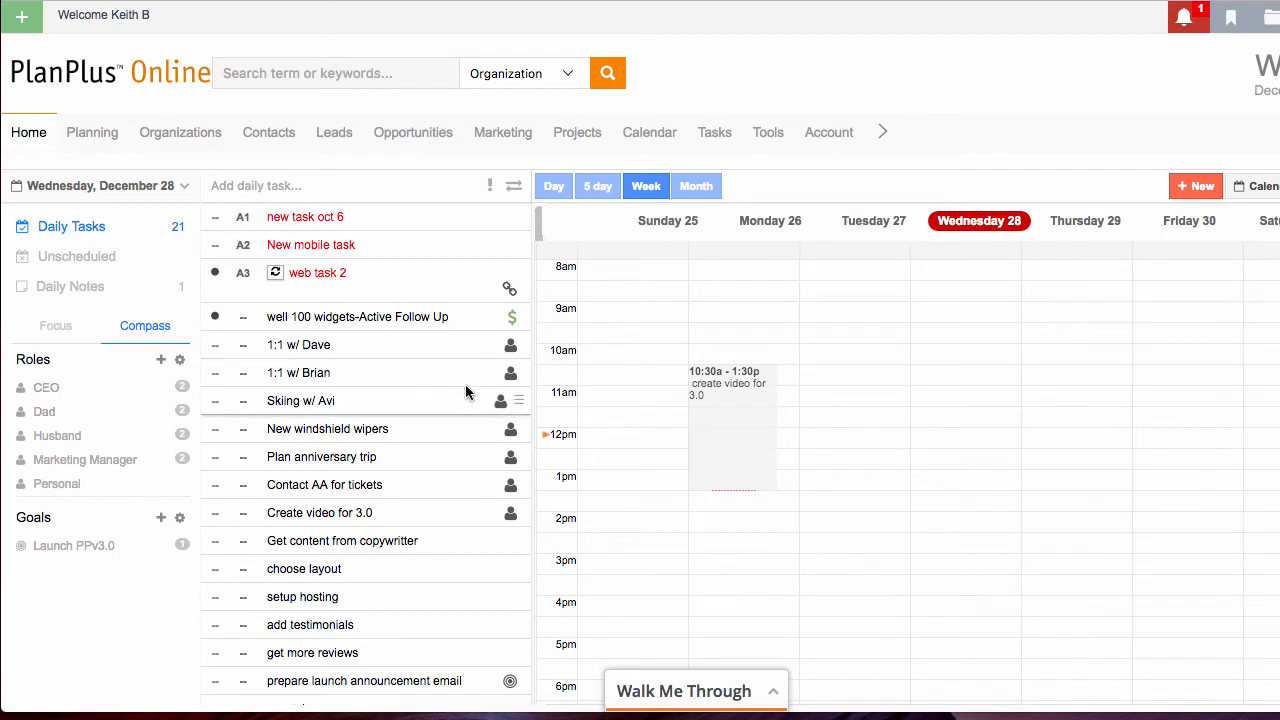
{"action": "mouse_move", "coordinate": [506, 358]}
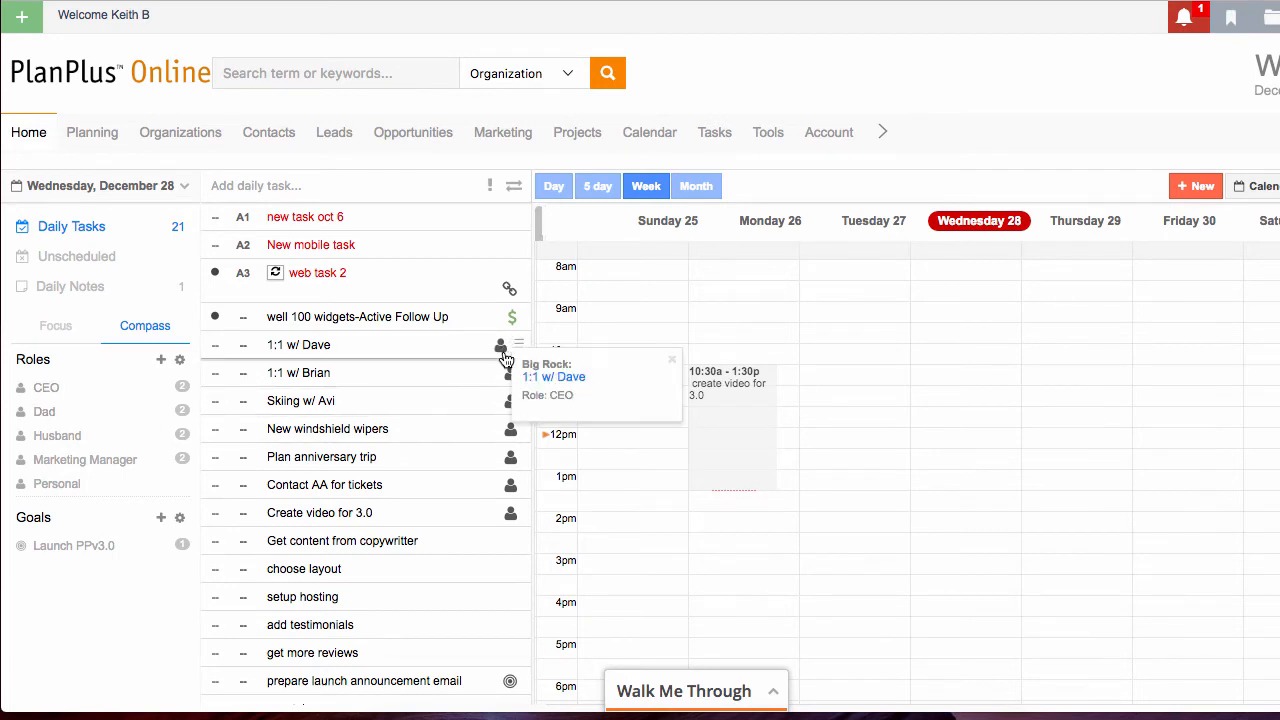
Step: Add the daily task "create a video" to the Launch PPv3.0 goal and list that goal's tasks
{"action": "left_click", "coordinate": [84, 553]}
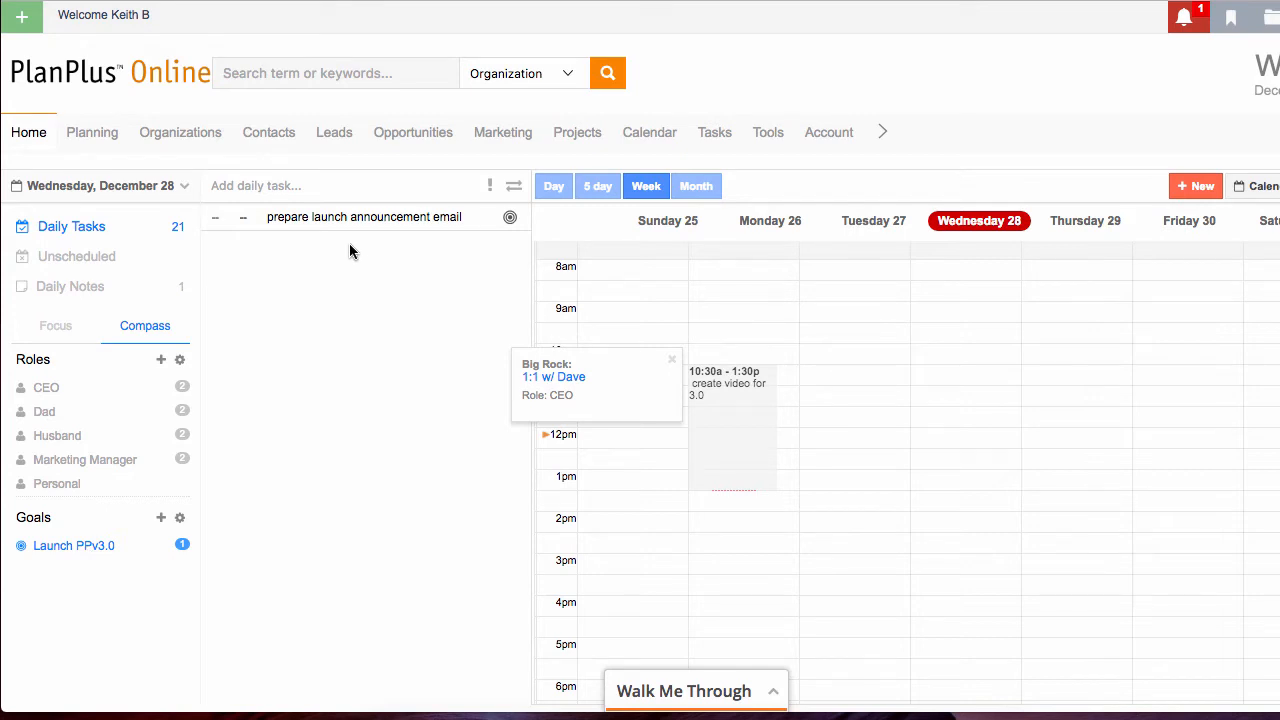
{"action": "left_click", "coordinate": [225, 185]}
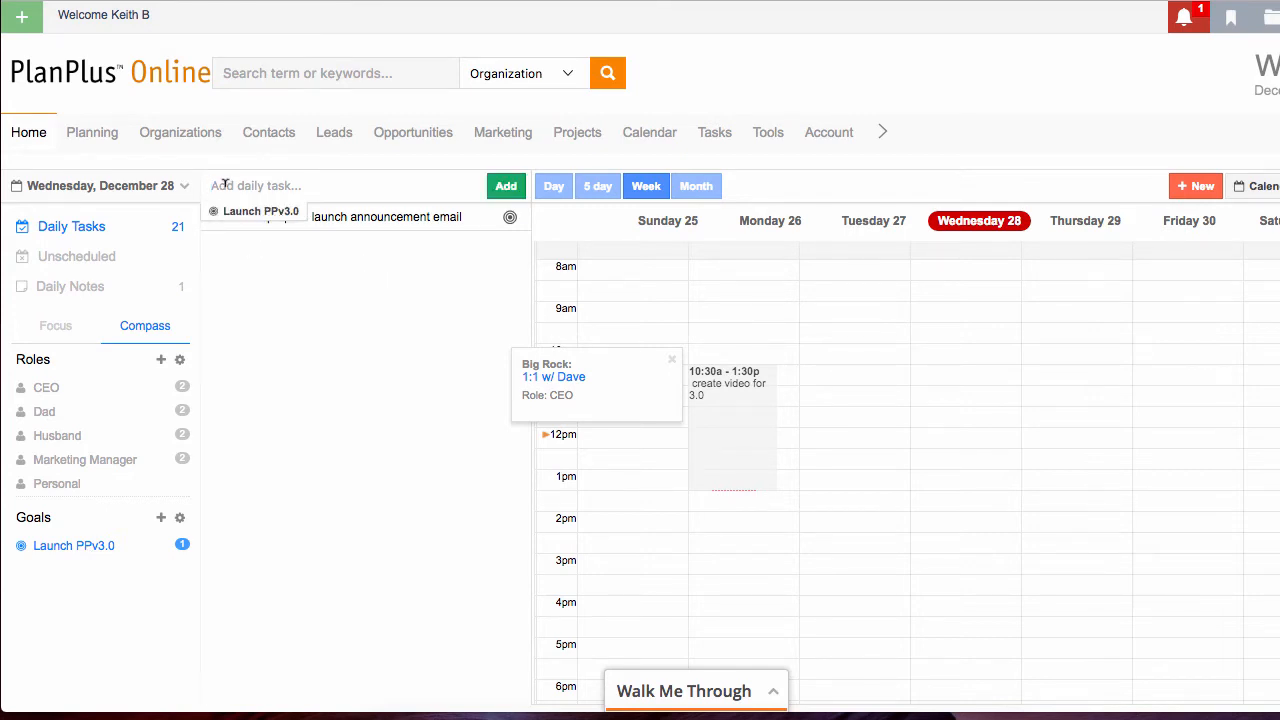
{"action": "type", "text": "create a video"}
{"action": "key", "text": "Return"}
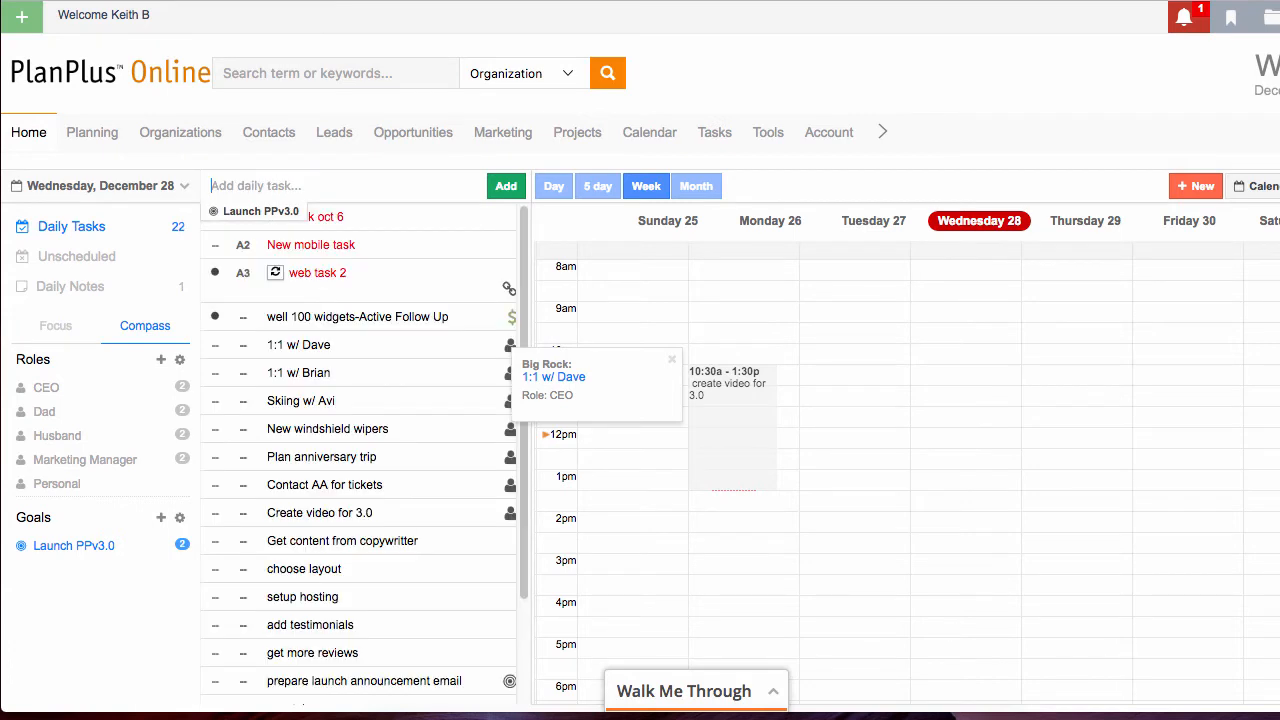
{"action": "left_click", "coordinate": [73, 551]}
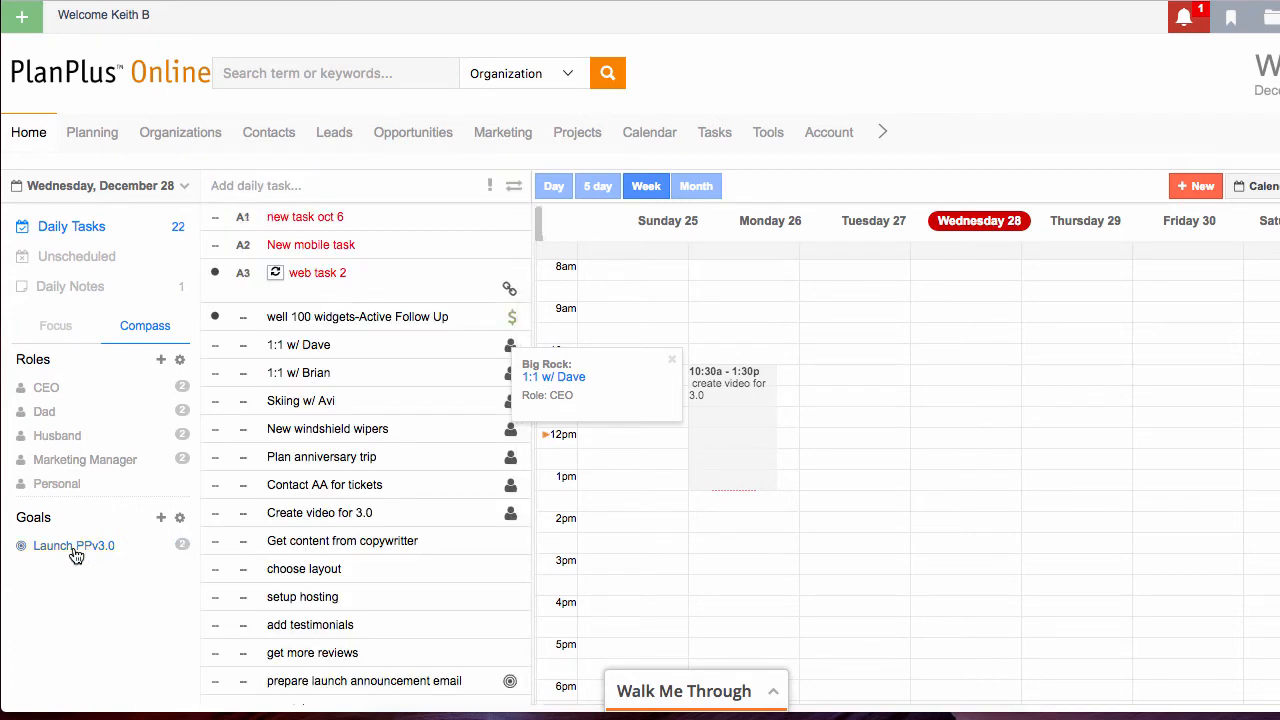
{"action": "left_click", "coordinate": [73, 551]}
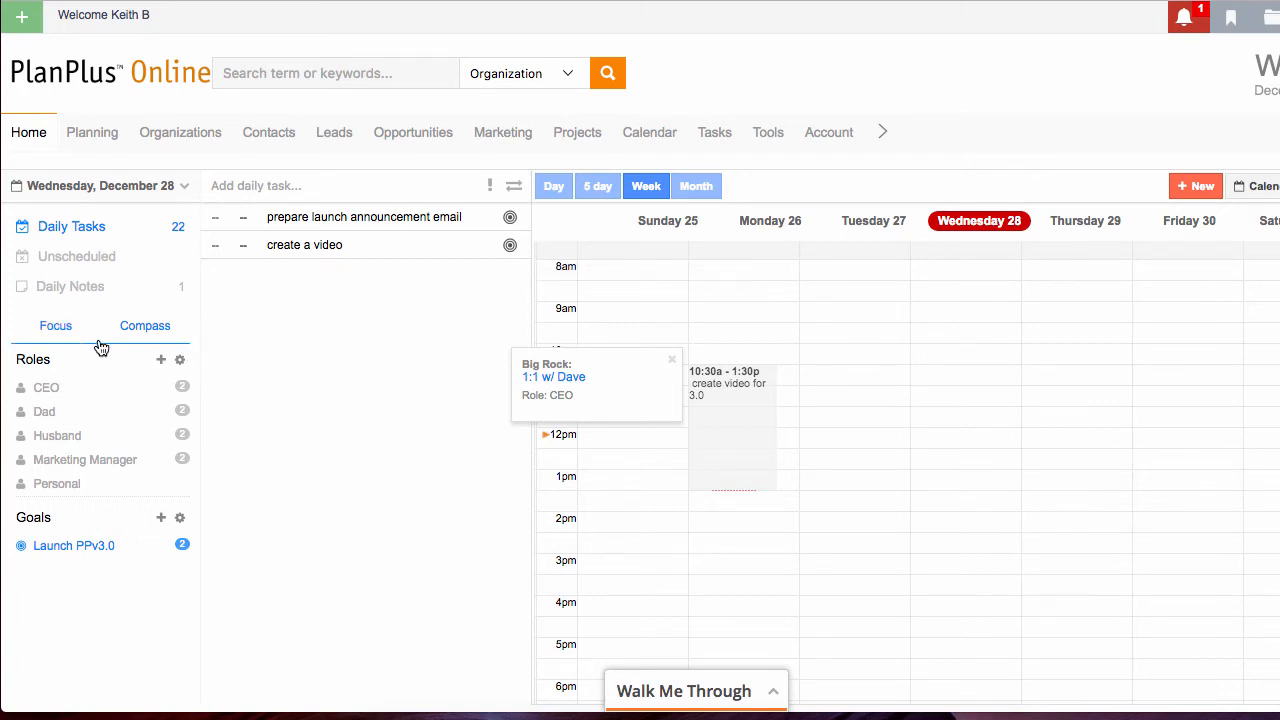
Step: Add the daily task "fix bike tire" to the Bike Stuff focus list and return to all daily tasks
{"action": "left_click", "coordinate": [57, 330]}
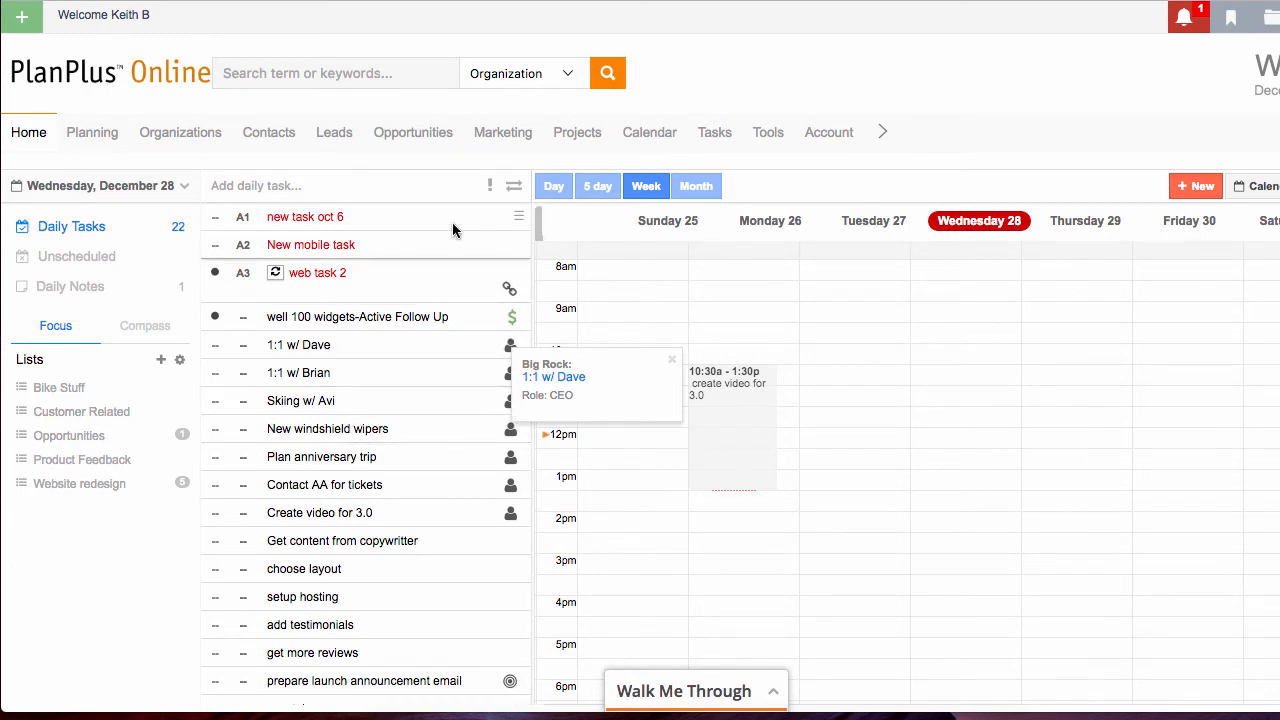
{"action": "left_click", "coordinate": [58, 390]}
{"action": "left_click", "coordinate": [251, 185]}
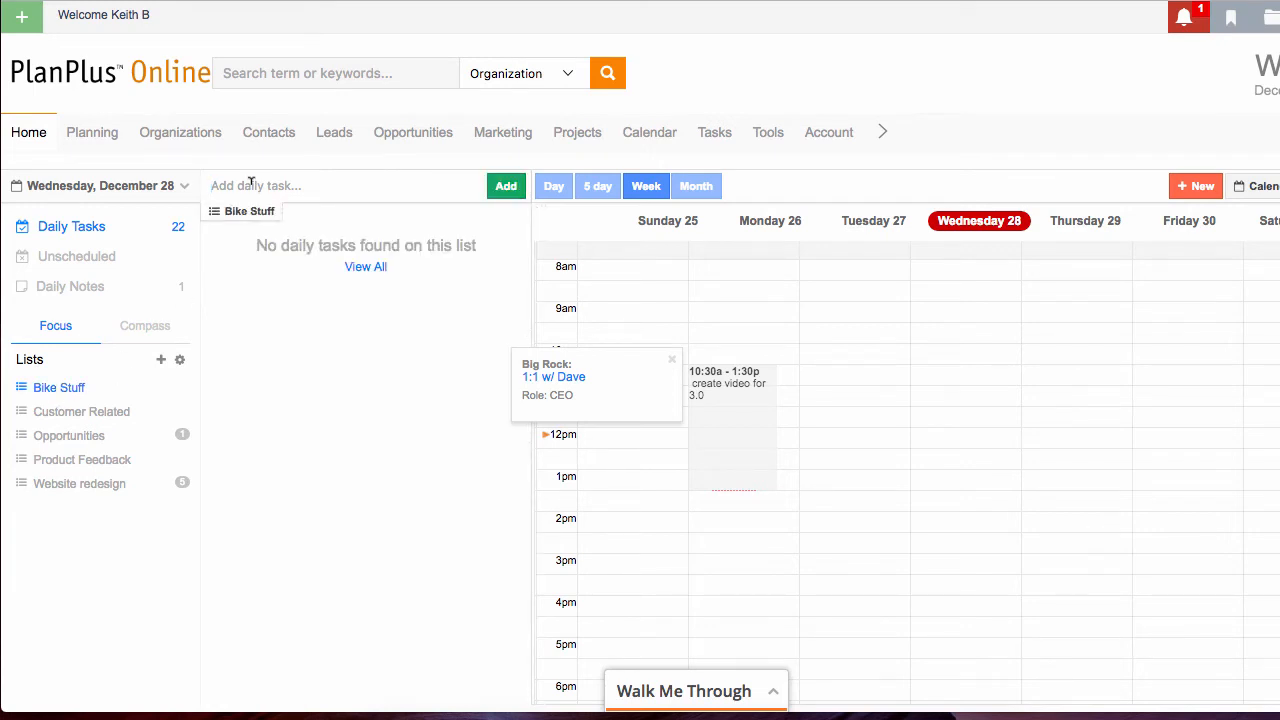
{"action": "type", "text": "fix bike tire"}
{"action": "key", "text": "Return"}
{"action": "left_click", "coordinate": [351, 212]}
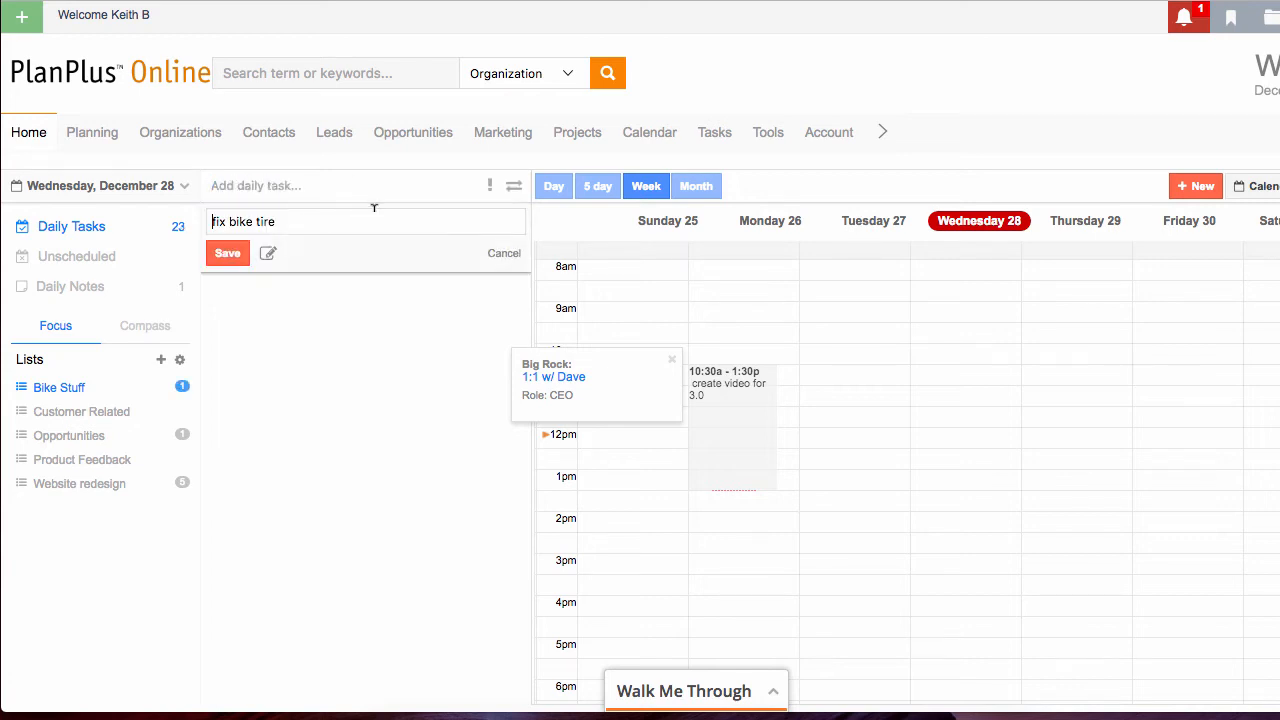
{"action": "left_click", "coordinate": [499, 255]}
{"action": "left_click", "coordinate": [80, 388]}
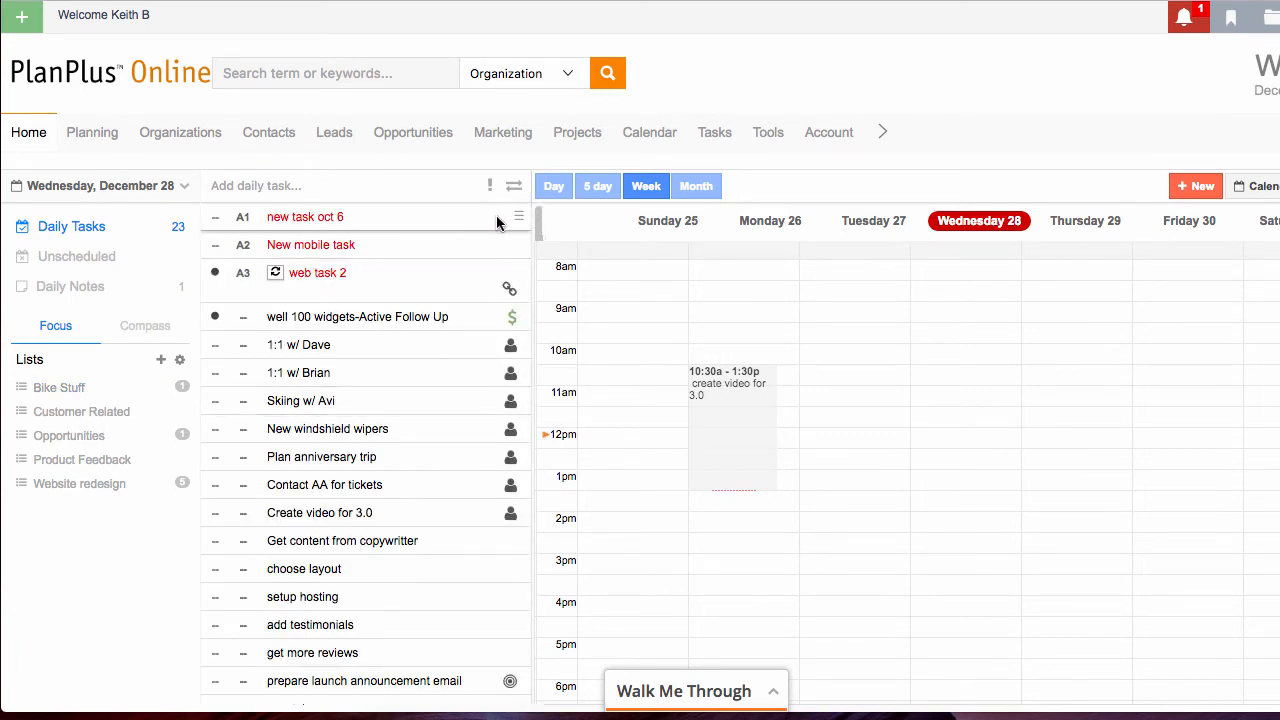
Step: Assign "new task oct 6" to the Bike Stuff list, and check the tasks in the Bike Stuff and Opportunities lists
{"action": "left_click_drag", "start_coordinate": [522, 217], "coordinate": [100, 392]}
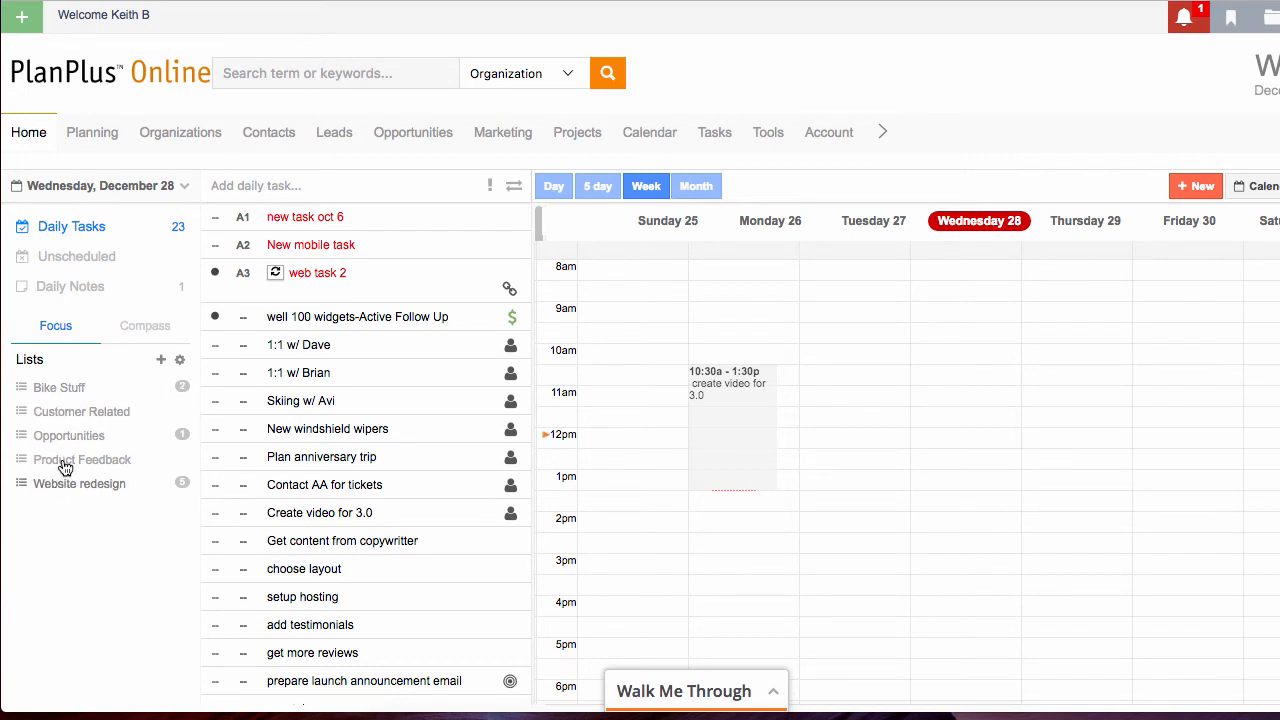
{"action": "left_click", "coordinate": [64, 398]}
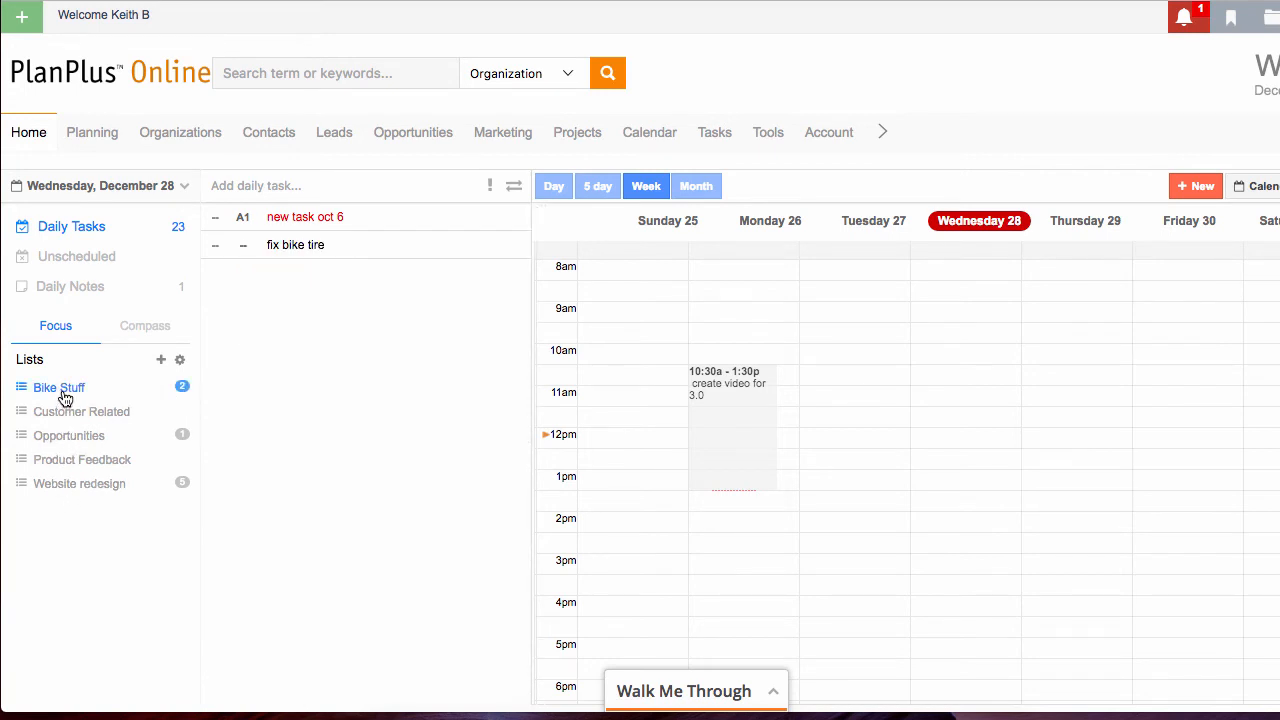
{"action": "left_click", "coordinate": [64, 398]}
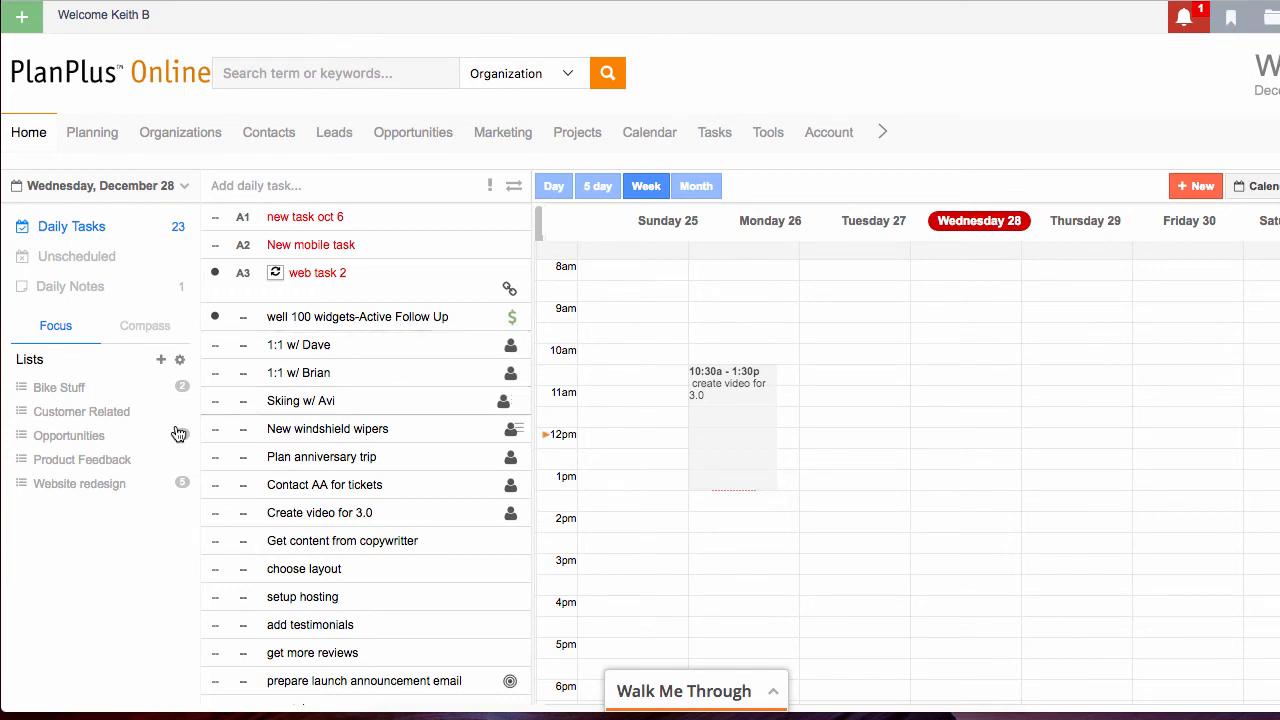
{"action": "left_click", "coordinate": [80, 440]}
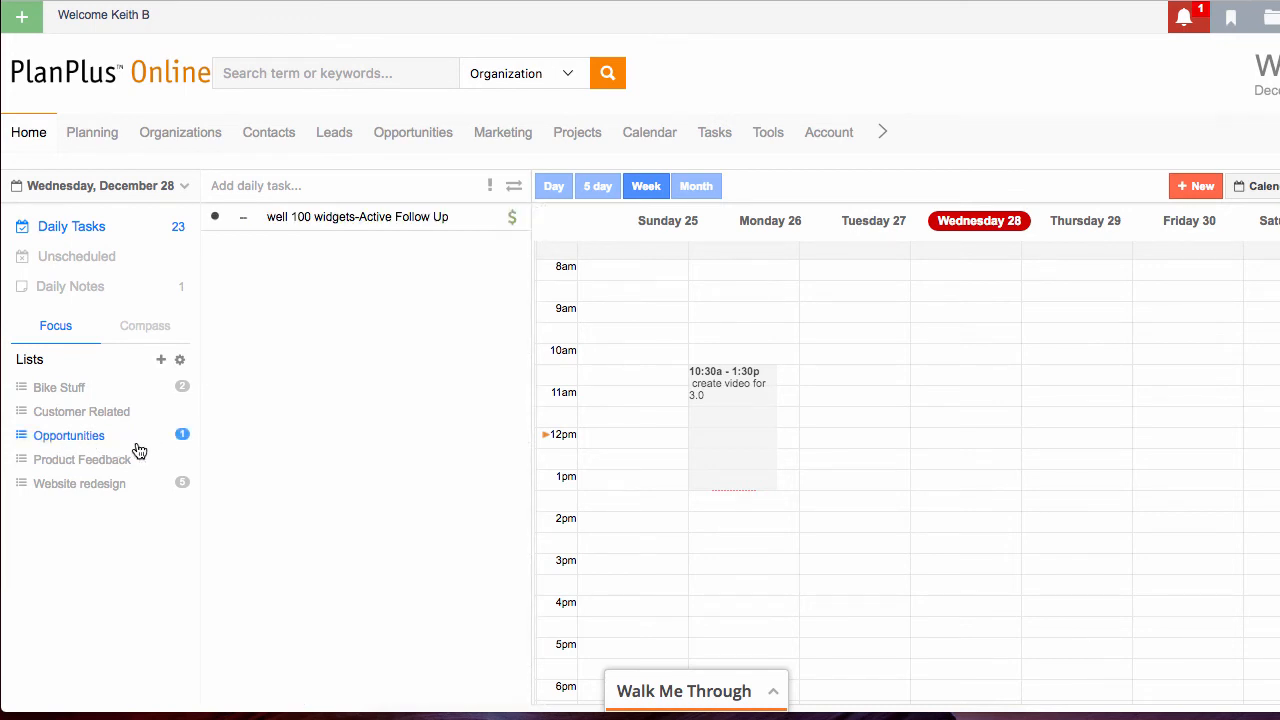
{"action": "left_click", "coordinate": [68, 440]}
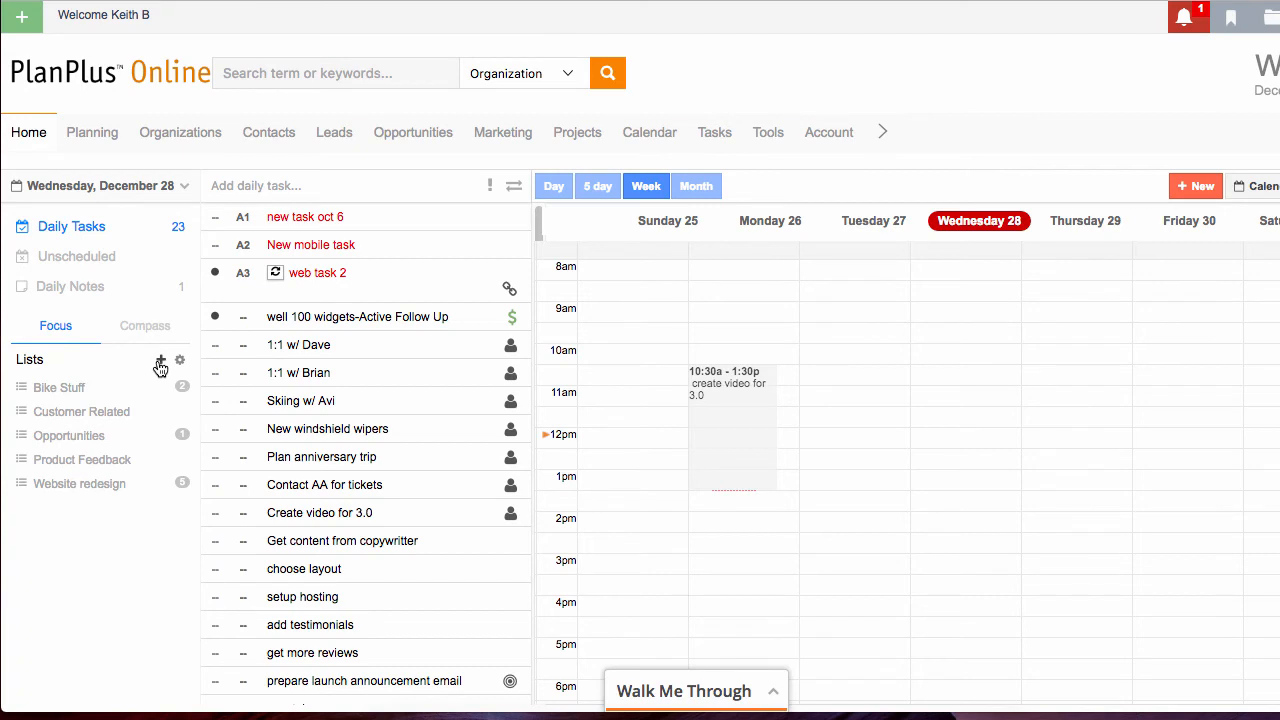
Step: Assign "New mobile task" to the Product Feedback list and check that list's tasks
{"action": "left_click_drag", "start_coordinate": [517, 246], "coordinate": [143, 468]}
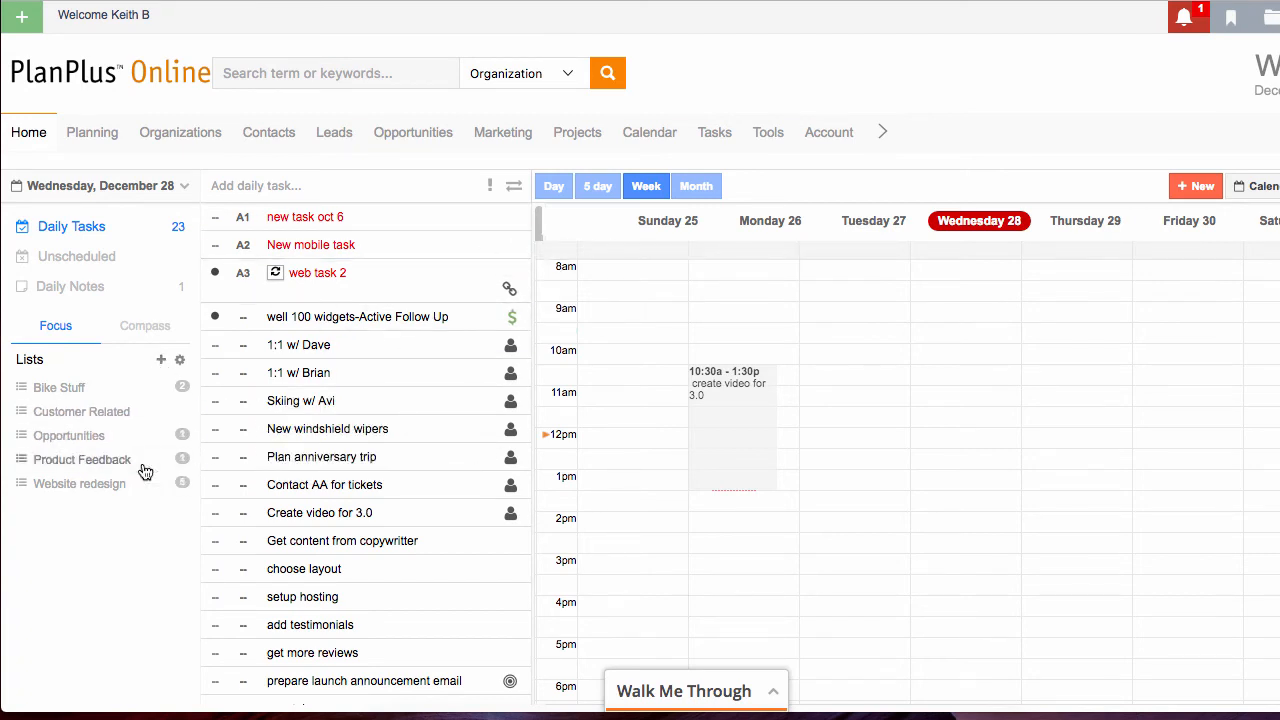
{"action": "left_click", "coordinate": [60, 463]}
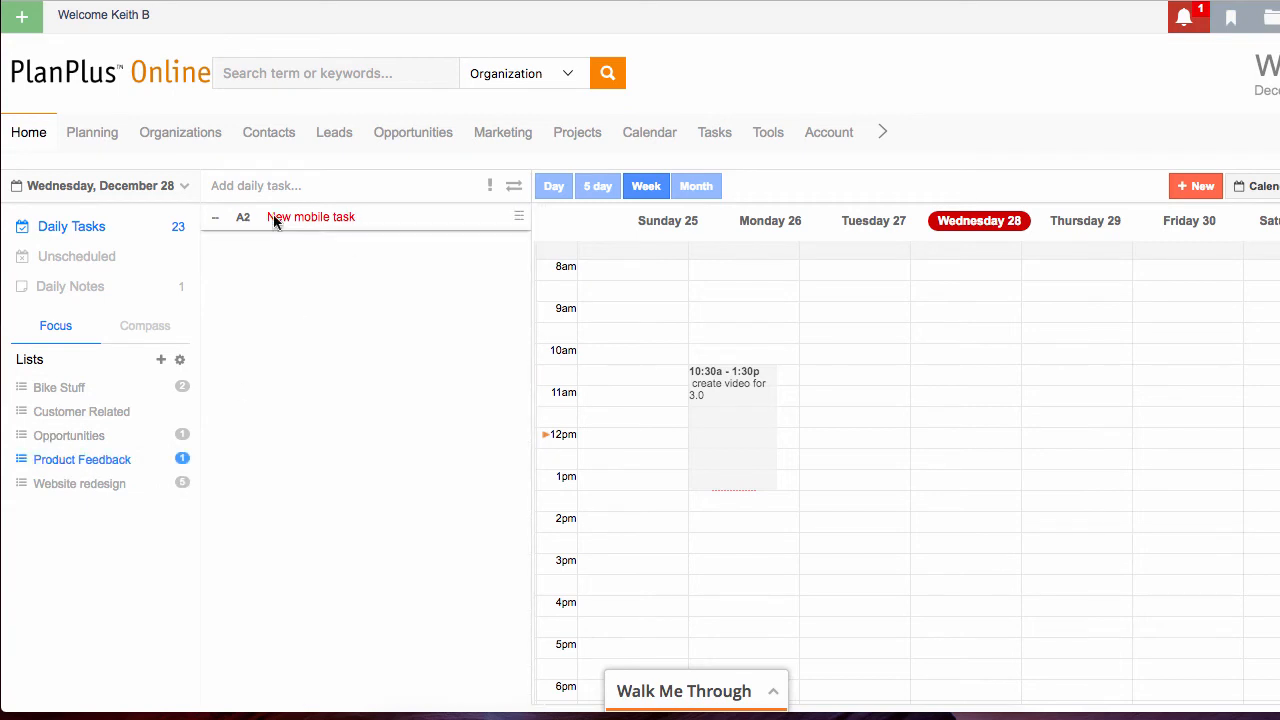
{"action": "left_click", "coordinate": [82, 459]}
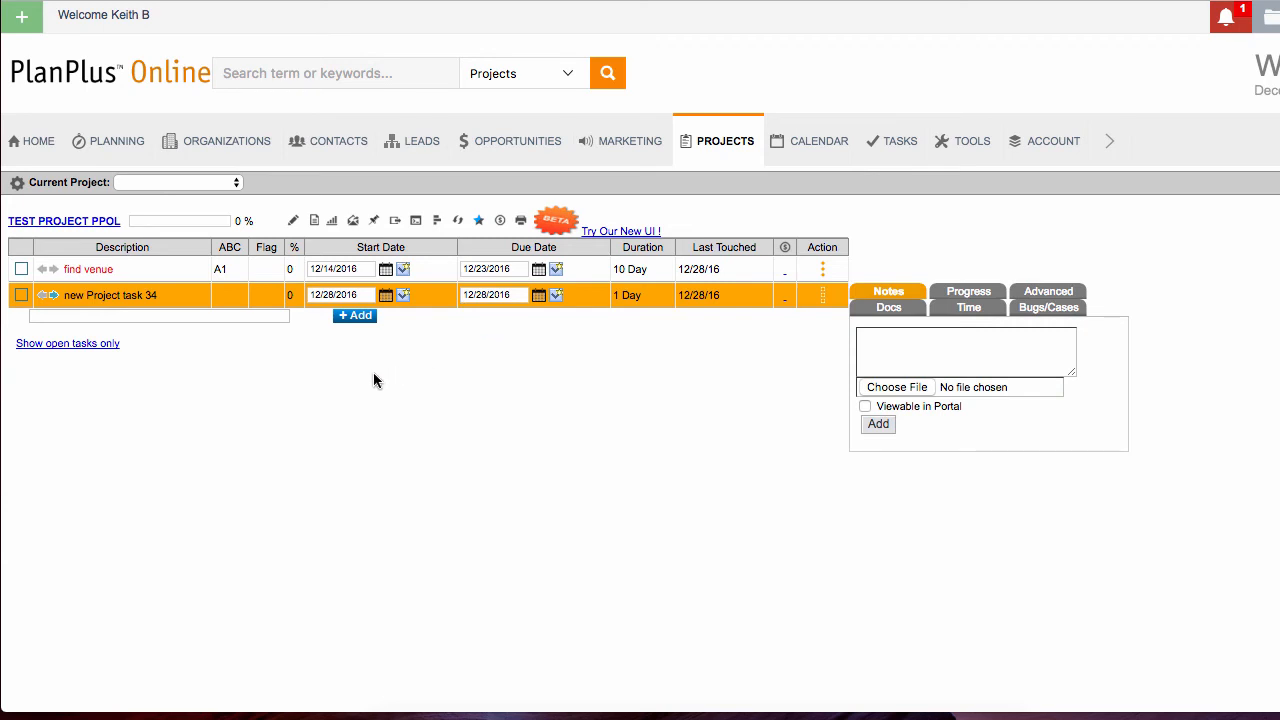
Step: Return to the home planner, check the TEST PROJECT PPOL entry, and look through the full daily task list
{"action": "left_click", "coordinate": [32, 140]}
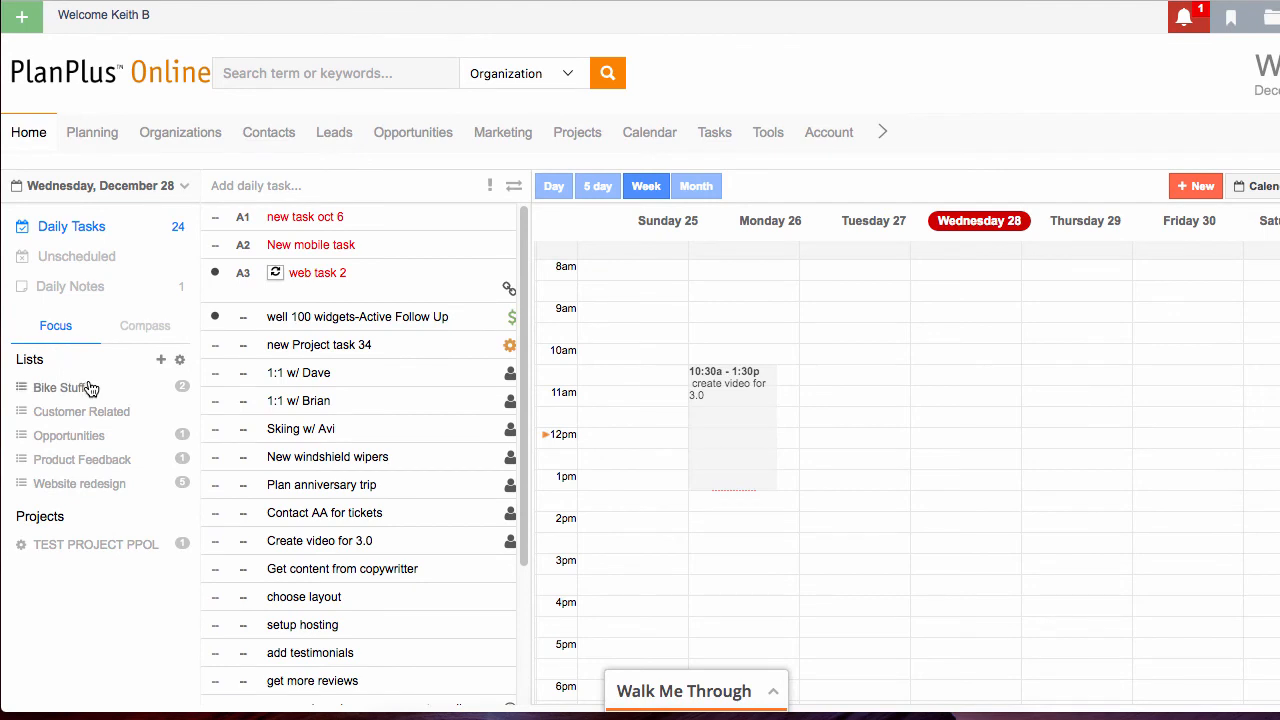
{"action": "left_click", "coordinate": [107, 554]}
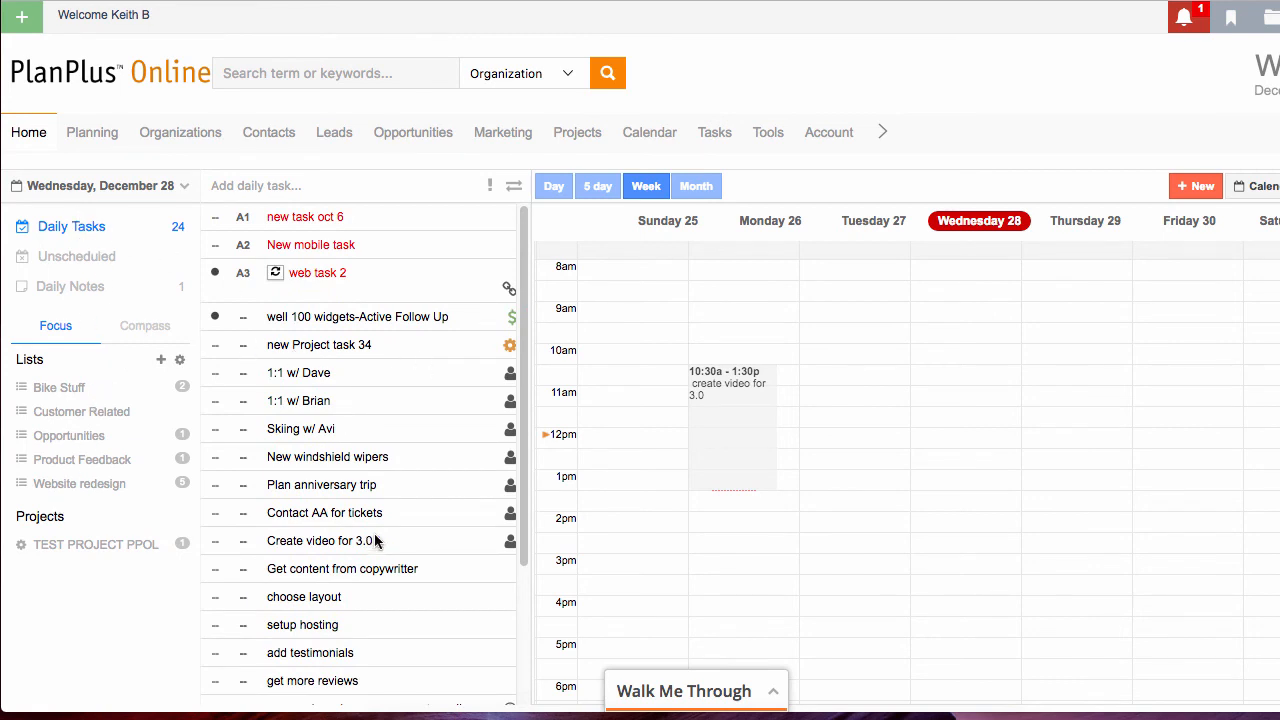
{"action": "scroll", "coordinate": [380, 540], "scroll_direction": "down", "scroll_amount": 3}
{"action": "scroll", "coordinate": [570, 593], "scroll_direction": "down", "scroll_amount": 3}
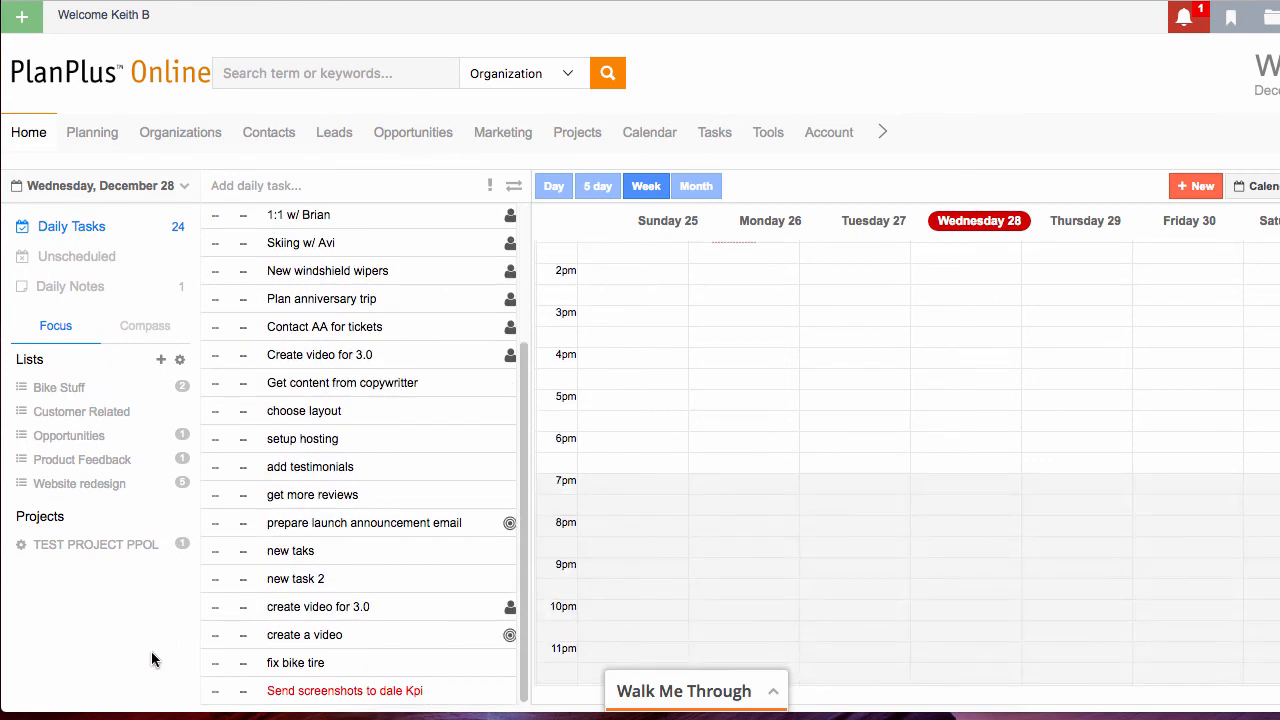
Step: Add the daily note "another note goes here" for Wednesday, December 28, and try to move it within the planner
{"action": "left_click", "coordinate": [90, 288]}
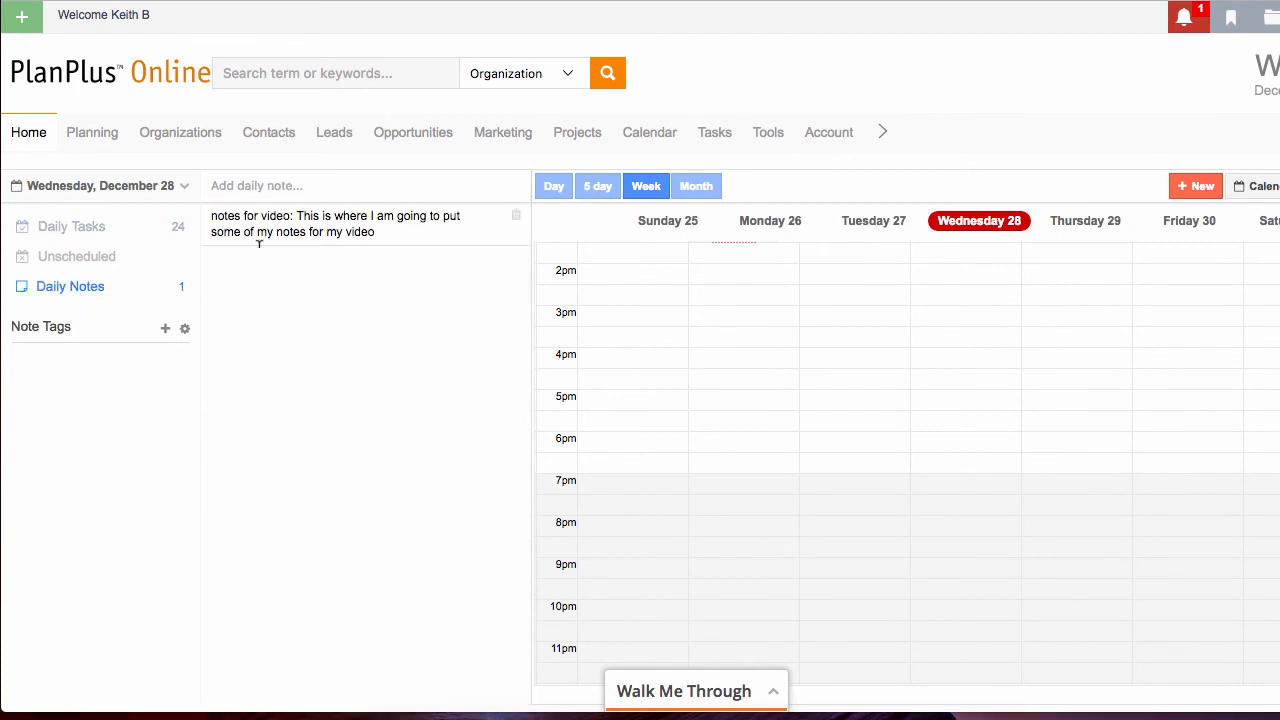
{"action": "left_click", "coordinate": [248, 185]}
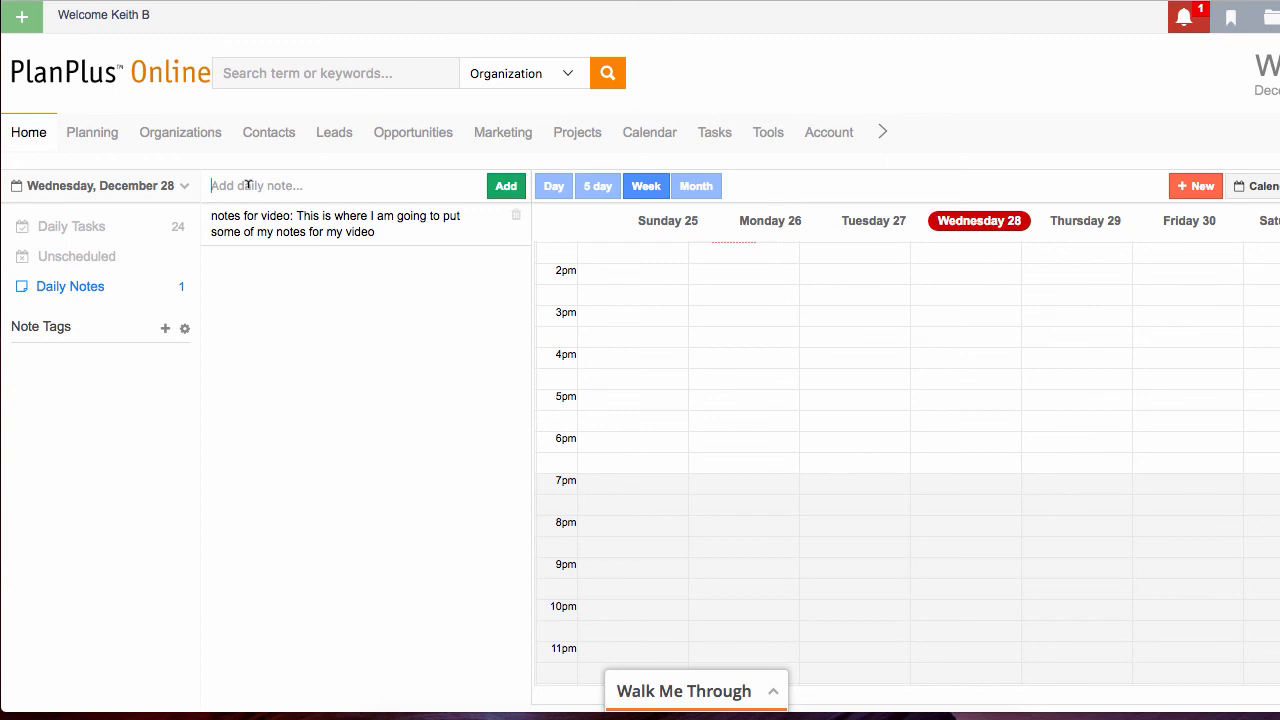
{"action": "type", "text": "another note goes here"}
{"action": "key", "text": "Return"}
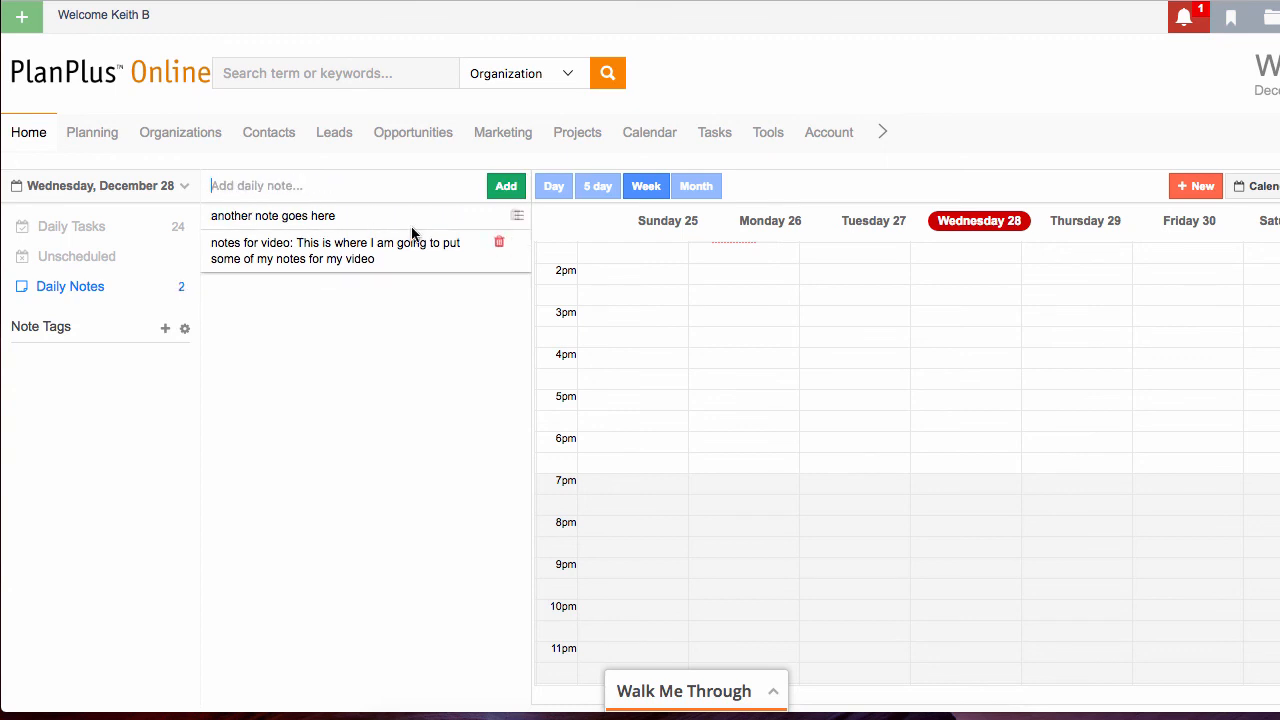
{"action": "left_click_drag", "start_coordinate": [522, 216], "coordinate": [474, 220]}
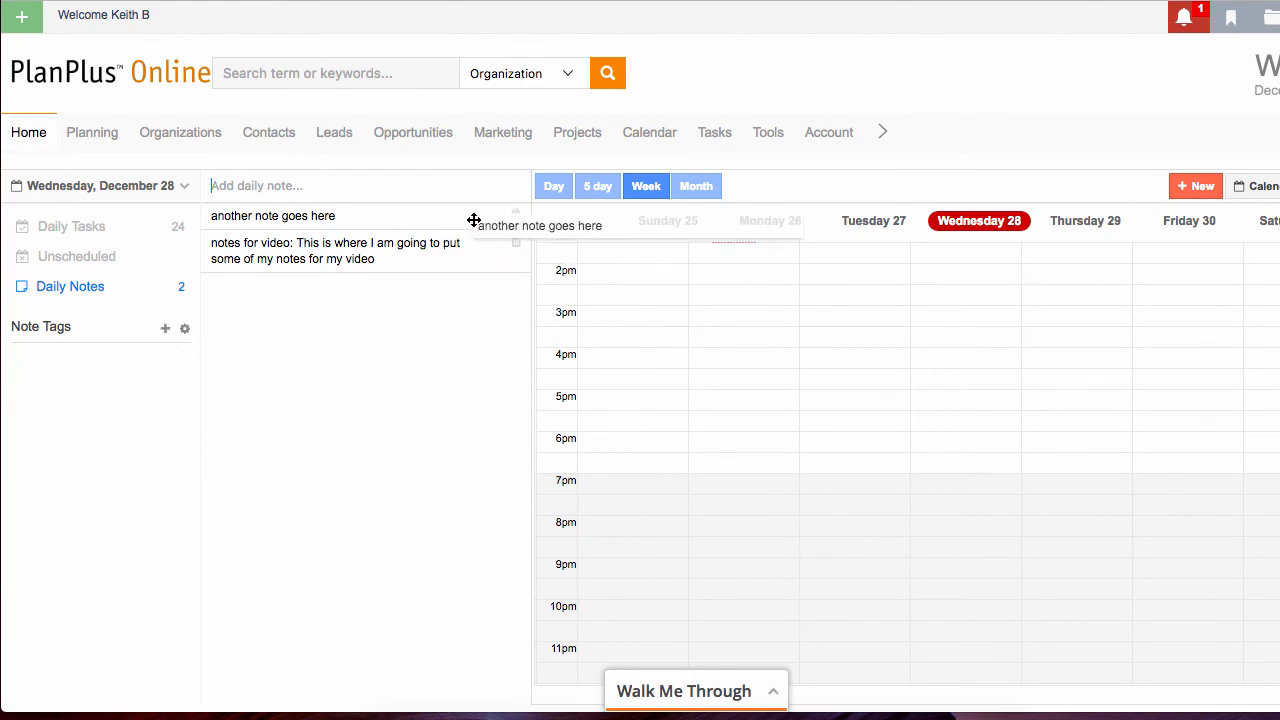
Step: Check the saved bookmarks and return to the daily tasks list
{"action": "left_click", "coordinate": [184, 188]}
{"action": "left_click", "coordinate": [185, 189]}
{"action": "left_click", "coordinate": [1232, 24]}
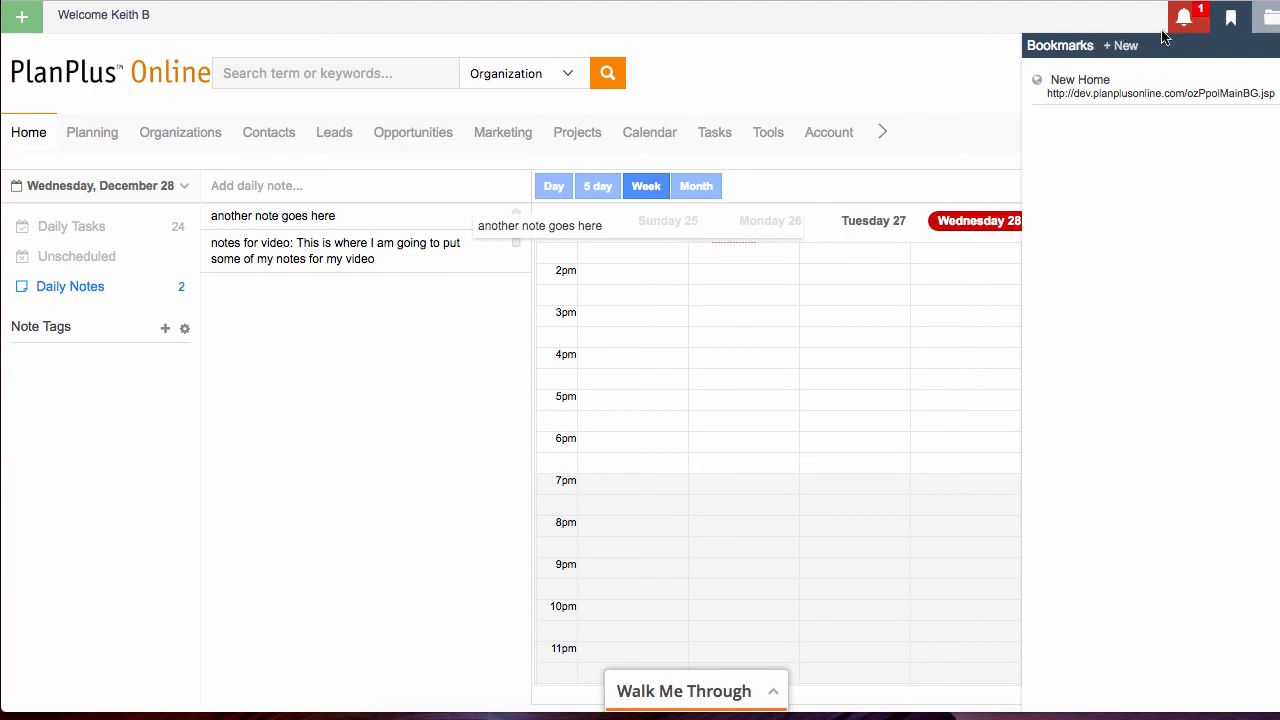
{"action": "left_click", "coordinate": [92, 227]}
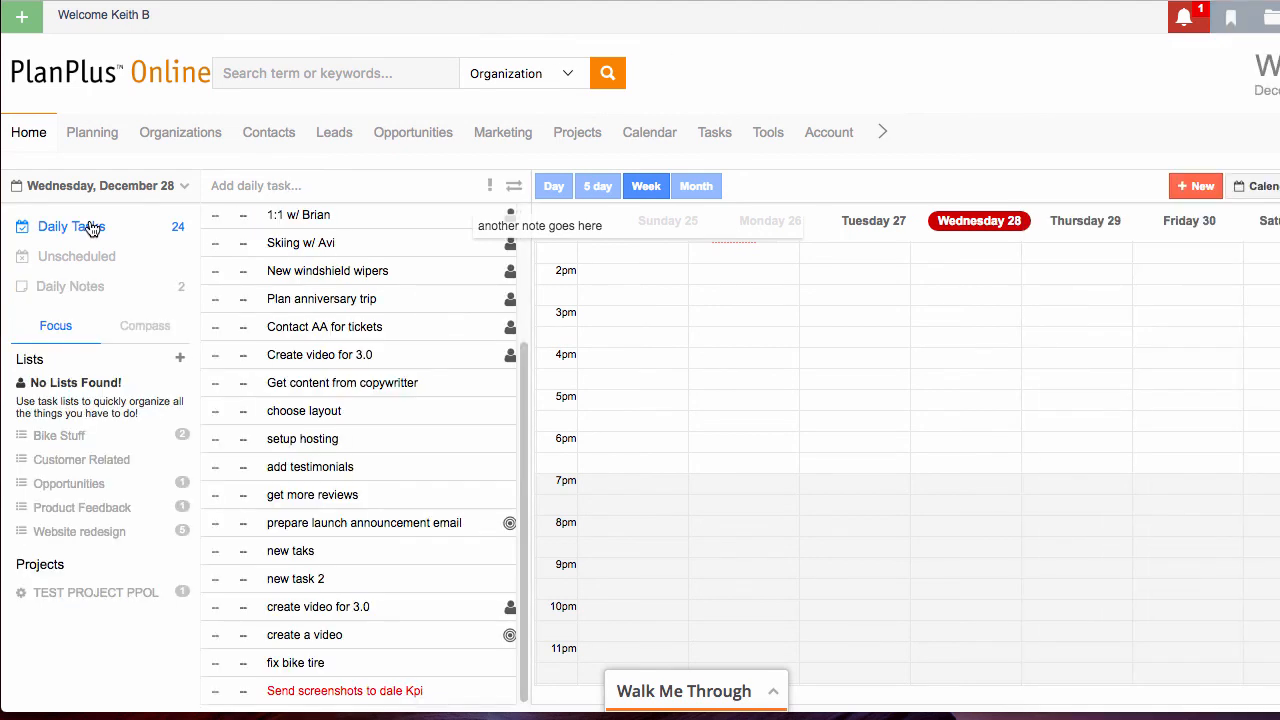